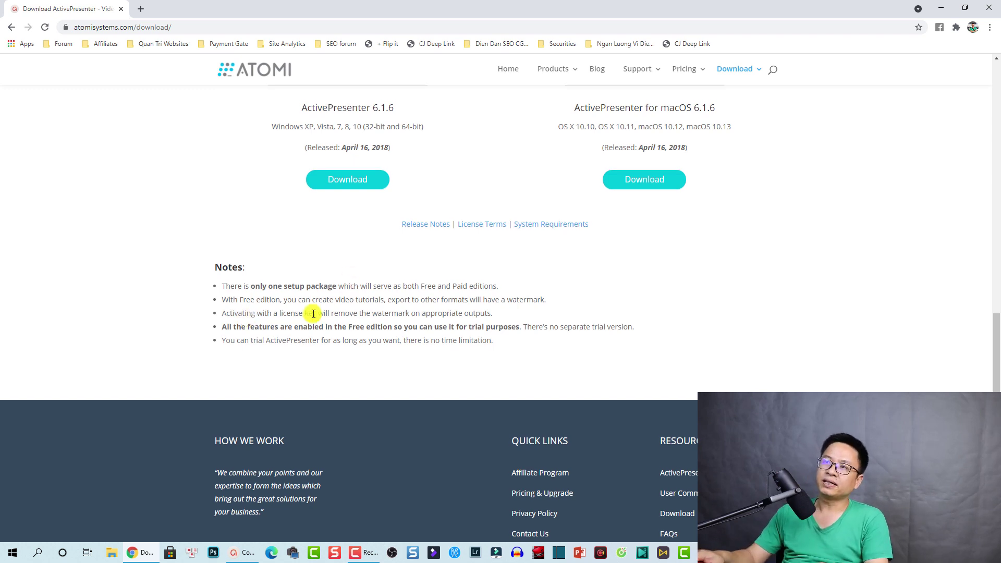
Step: Download the Windows setup file of ActivePresenter 8.4.0 and run the downloaded installer
{"action": "scroll", "coordinate": [318, 313], "scroll_direction": "up", "scroll_amount": 8}
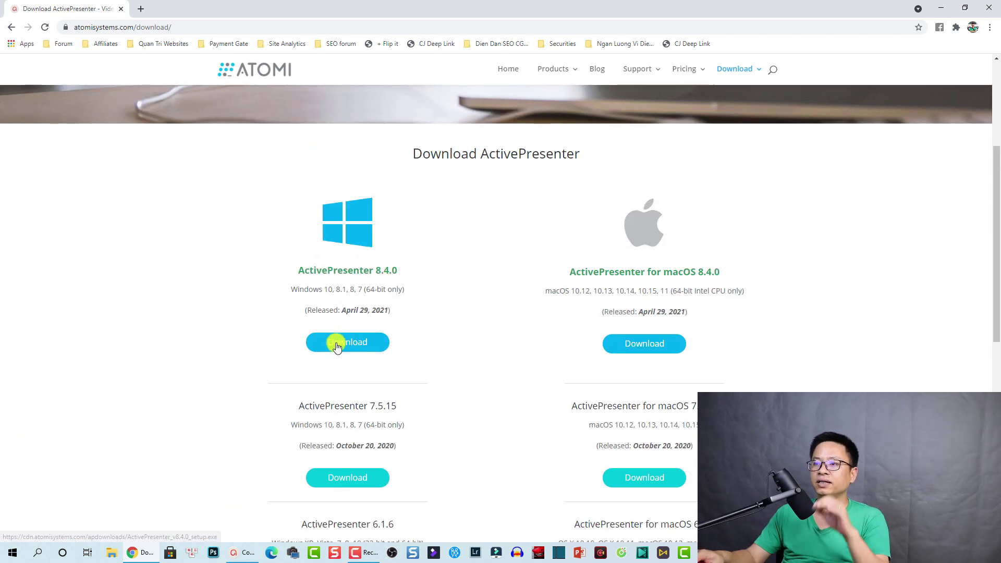
{"action": "left_click", "coordinate": [338, 345]}
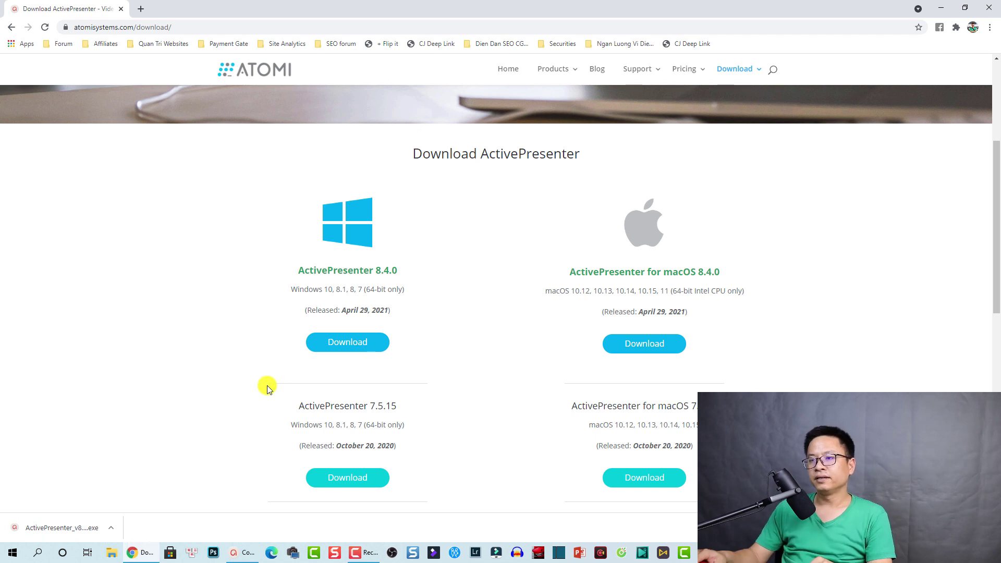
{"action": "left_click", "coordinate": [64, 528]}
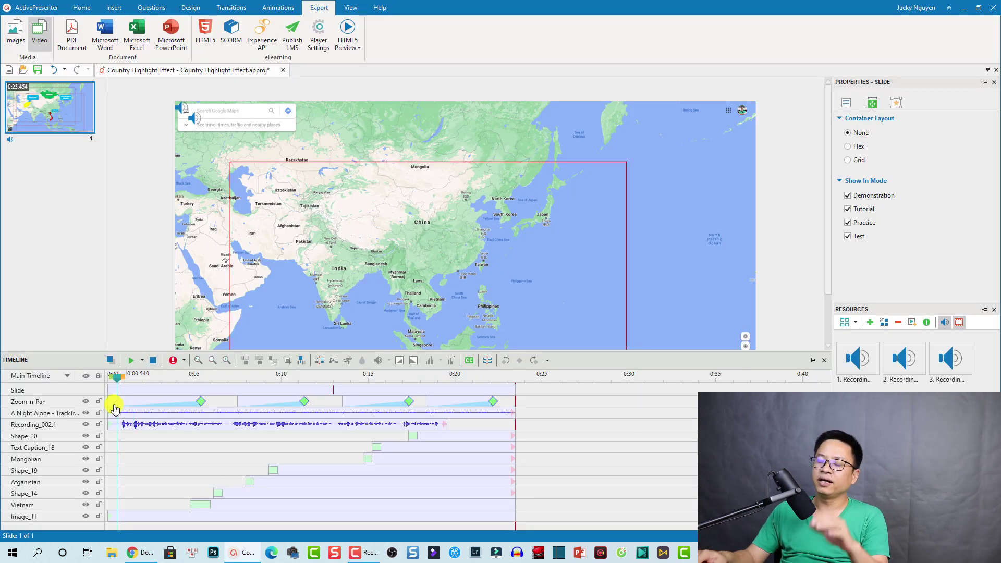
Step: Examine how the zoom-n-pan, audio, map image and country shapes are arranged on the Country Highlight Effect project's timeline
{"action": "left_click", "coordinate": [114, 407]}
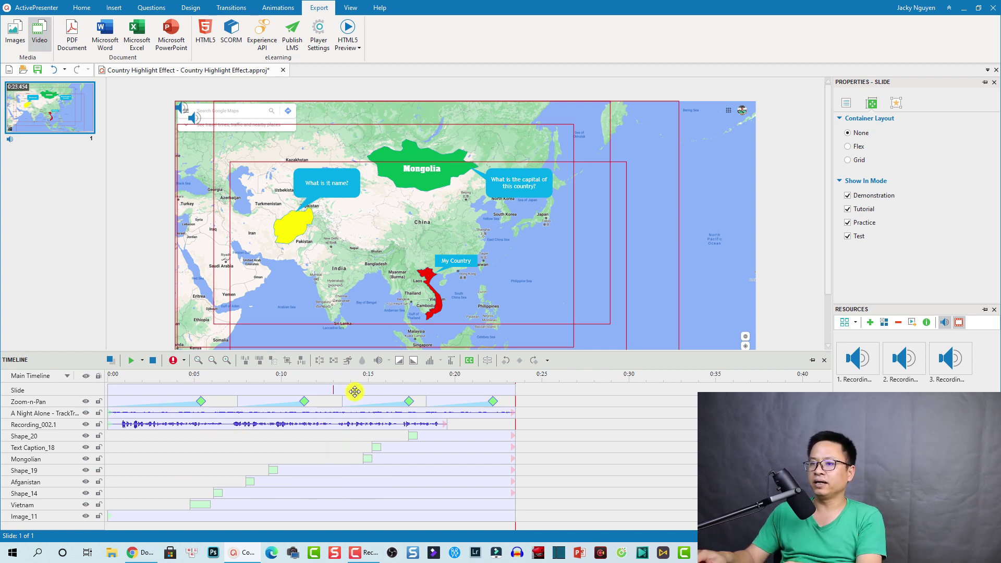
{"action": "left_click", "coordinate": [149, 404]}
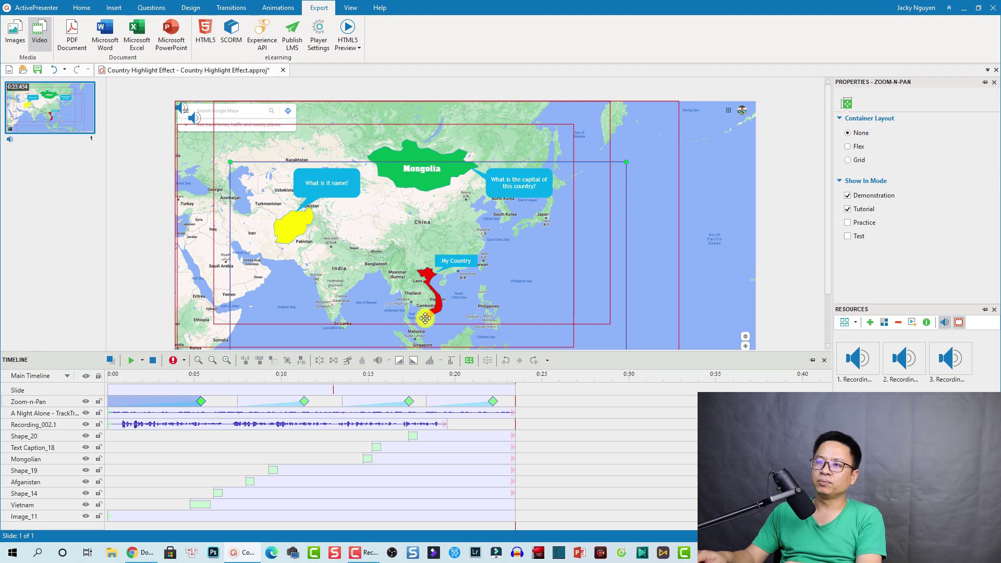
{"action": "left_click", "coordinate": [207, 423]}
{"action": "left_click", "coordinate": [202, 416]}
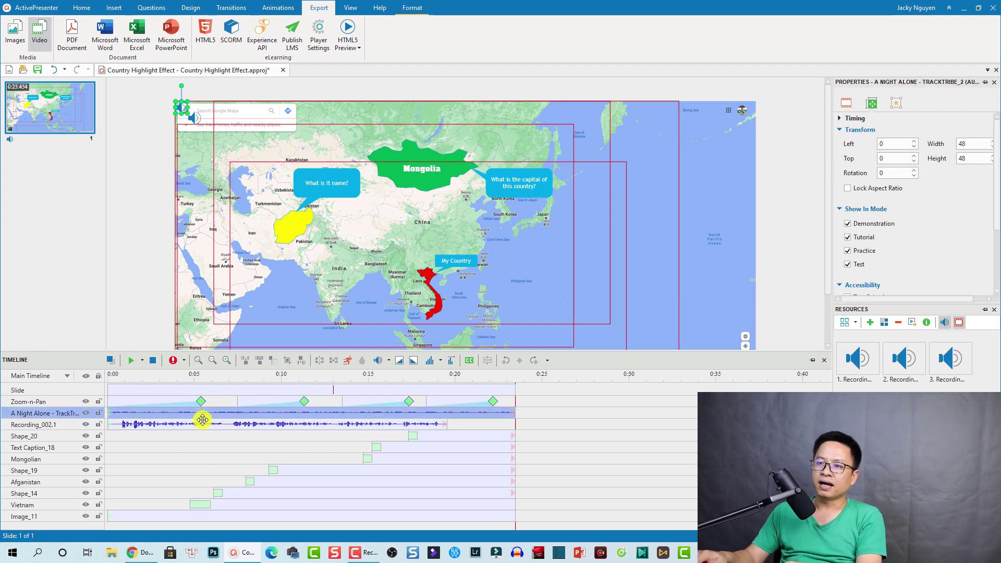
{"action": "left_click", "coordinate": [199, 422]}
{"action": "left_click", "coordinate": [262, 516]}
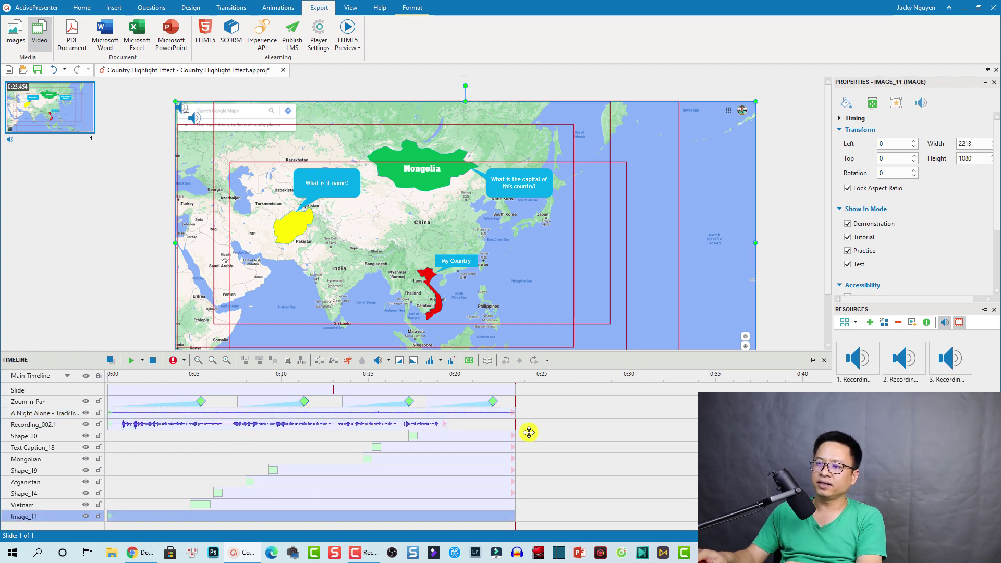
{"action": "left_click_drag", "start_coordinate": [558, 431], "coordinate": [319, 518]}
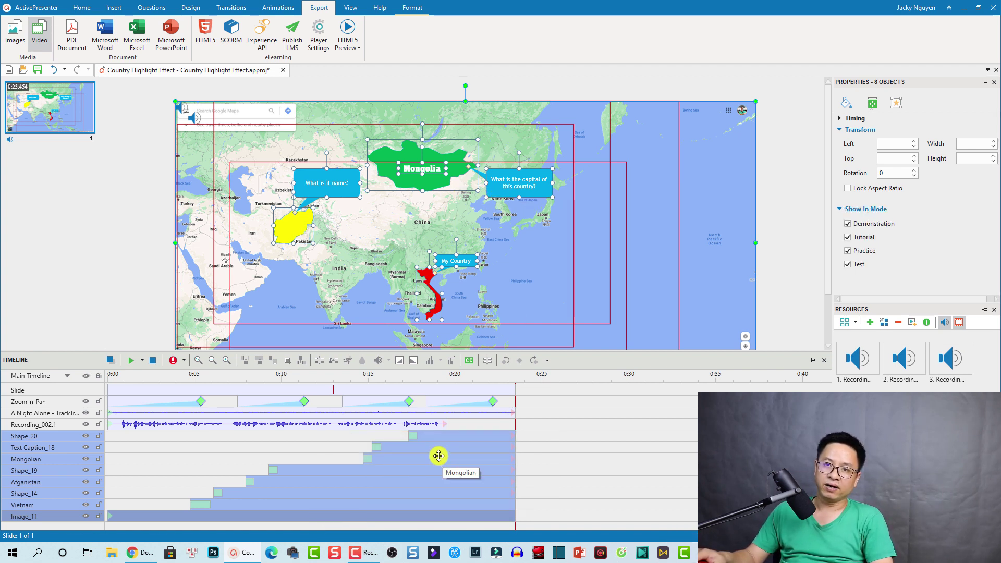
{"action": "left_click", "coordinate": [583, 422]}
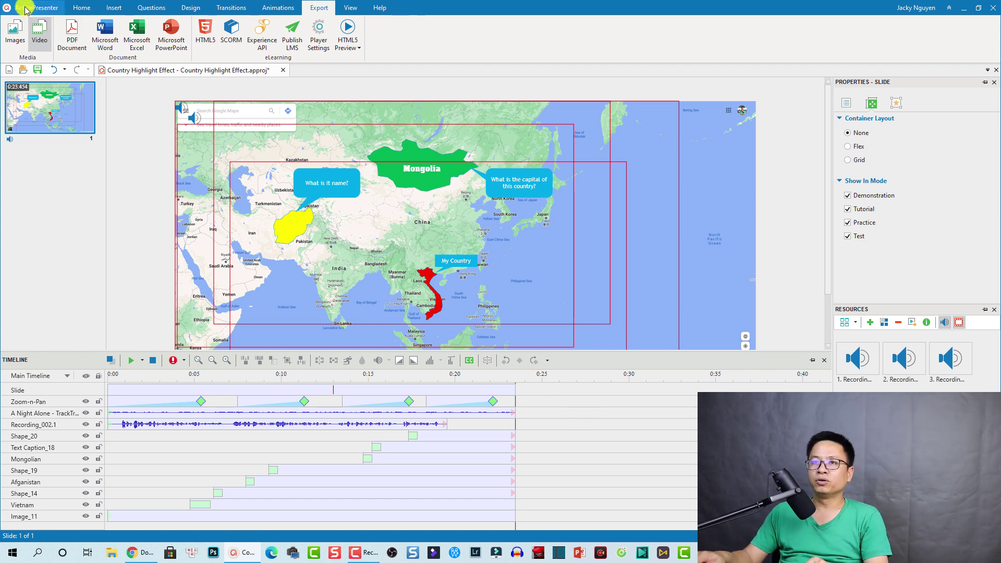
Step: Return to the start page and create a new project from the Blank template
{"action": "left_click", "coordinate": [25, 9]}
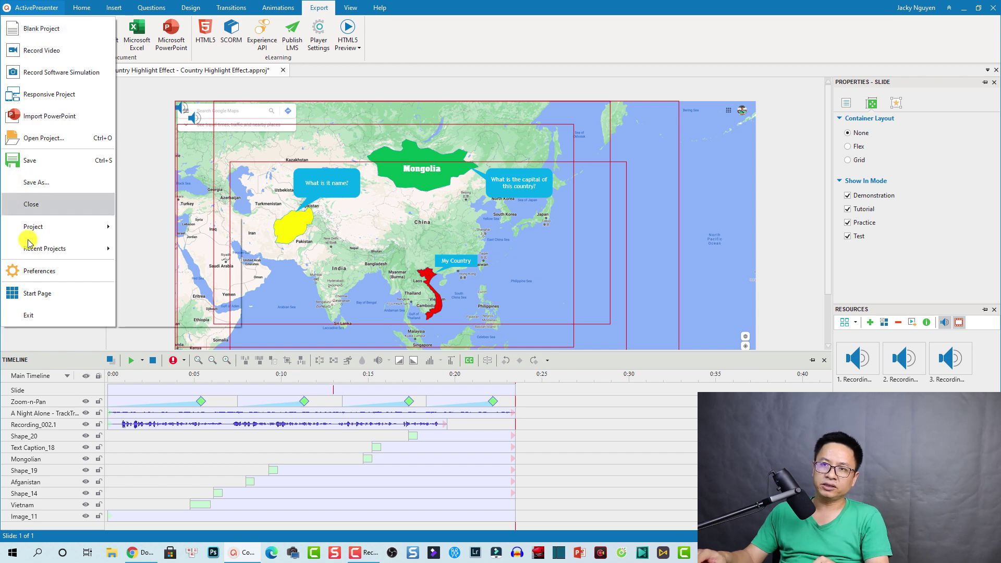
{"action": "left_click", "coordinate": [34, 293]}
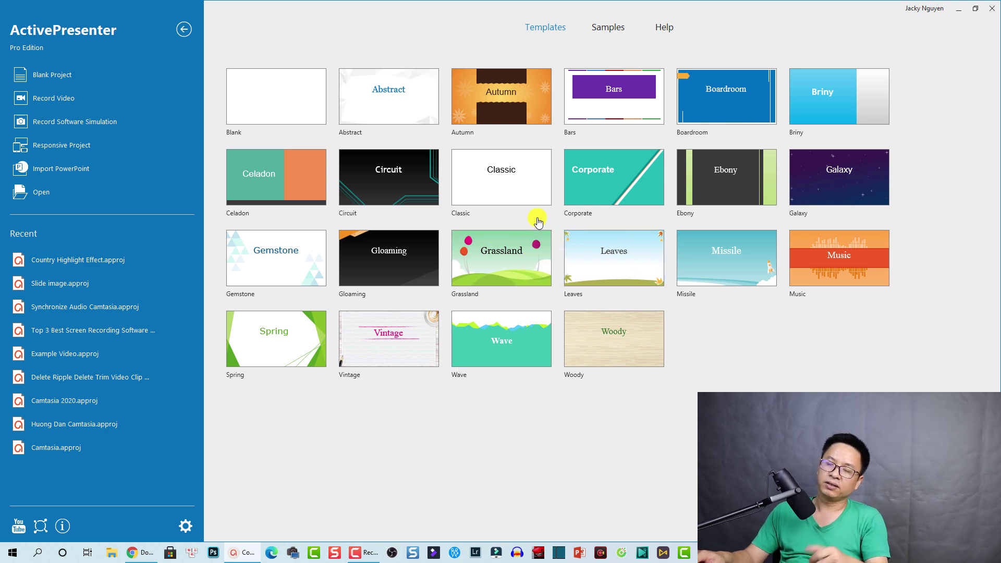
{"action": "left_click", "coordinate": [269, 102]}
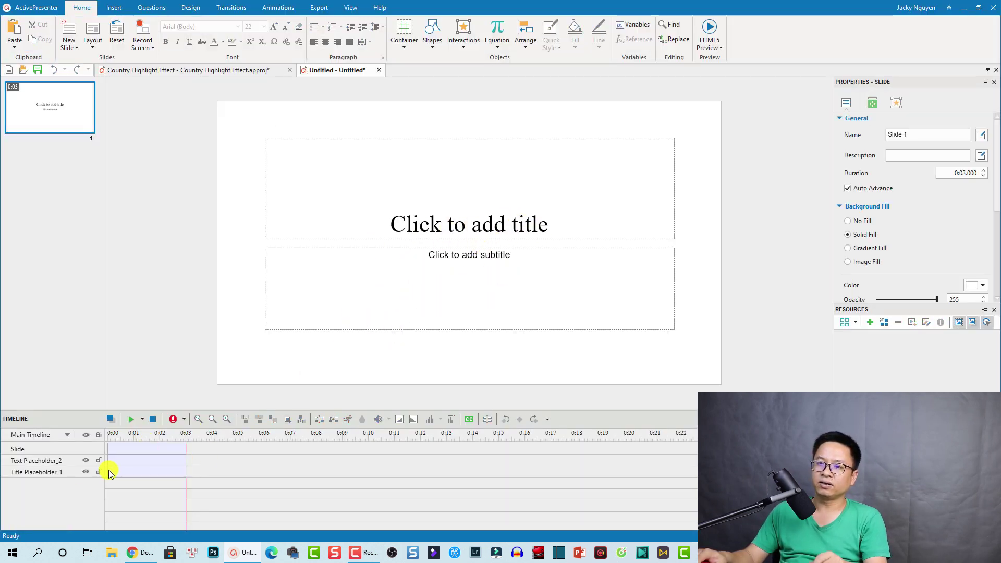
Step: Delete the title and text placeholders from the slide and extend the slide's duration to about 20 seconds
{"action": "left_click", "coordinate": [127, 461]}
{"action": "left_click", "coordinate": [146, 470], "text": "ctrl"}
{"action": "key", "text": "Delete"}
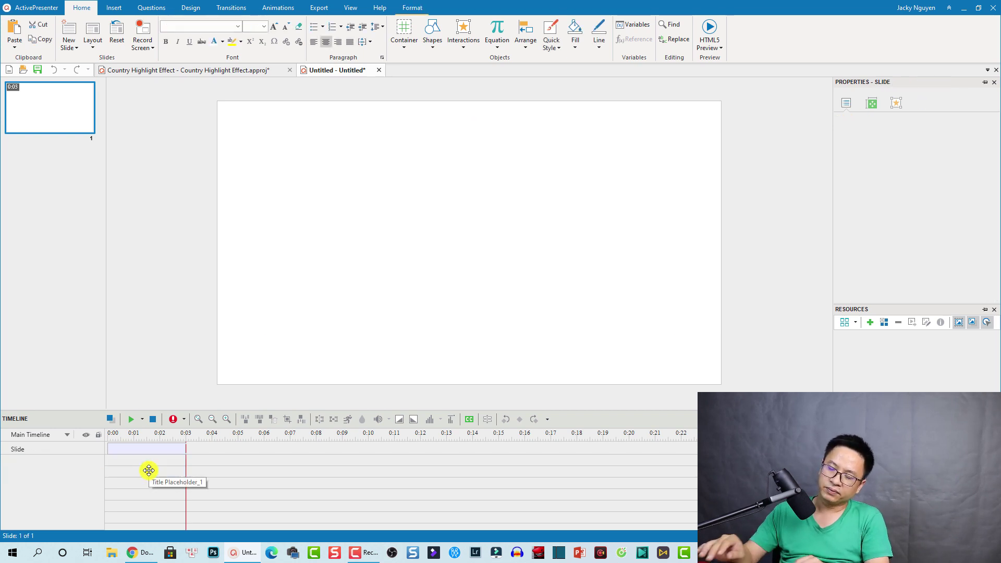
{"action": "left_click_drag", "start_coordinate": [183, 448], "coordinate": [629, 447]}
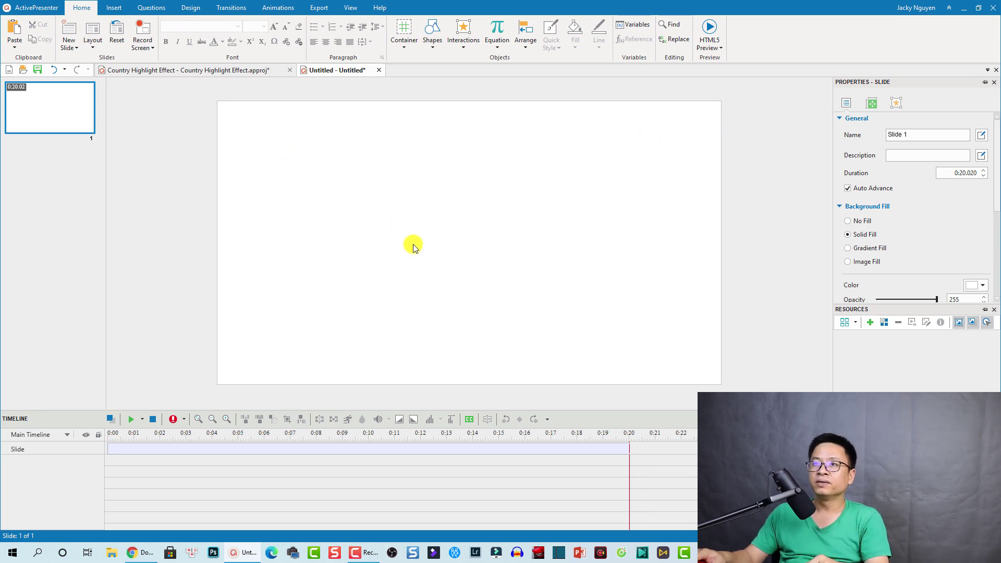
Step: Set the project size to the 1920x1080 - 1080p Full HD preset and apply the solid black preset background
{"action": "left_click", "coordinate": [186, 9]}
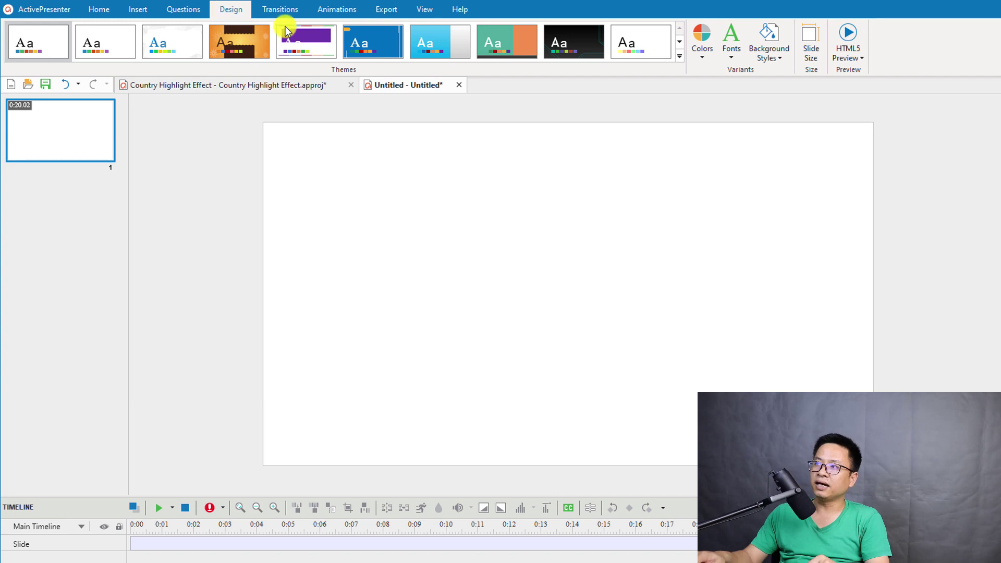
{"action": "left_click", "coordinate": [811, 61]}
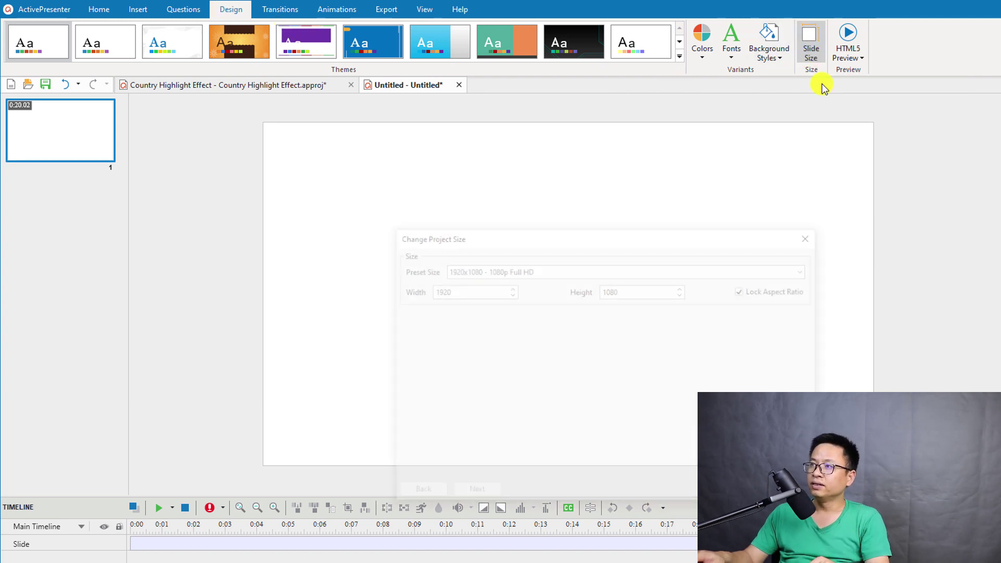
{"action": "left_click", "coordinate": [514, 269]}
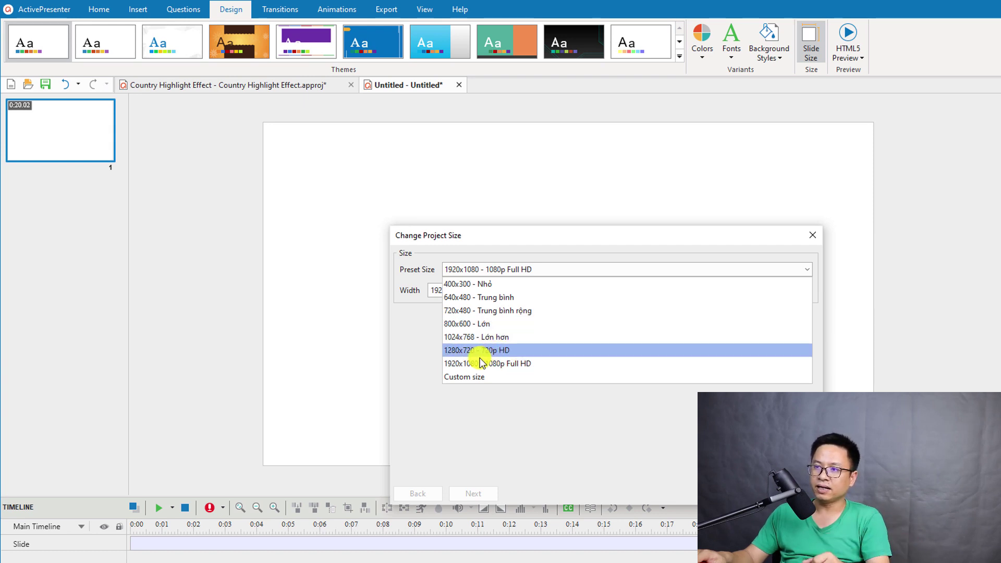
{"action": "left_click", "coordinate": [482, 363]}
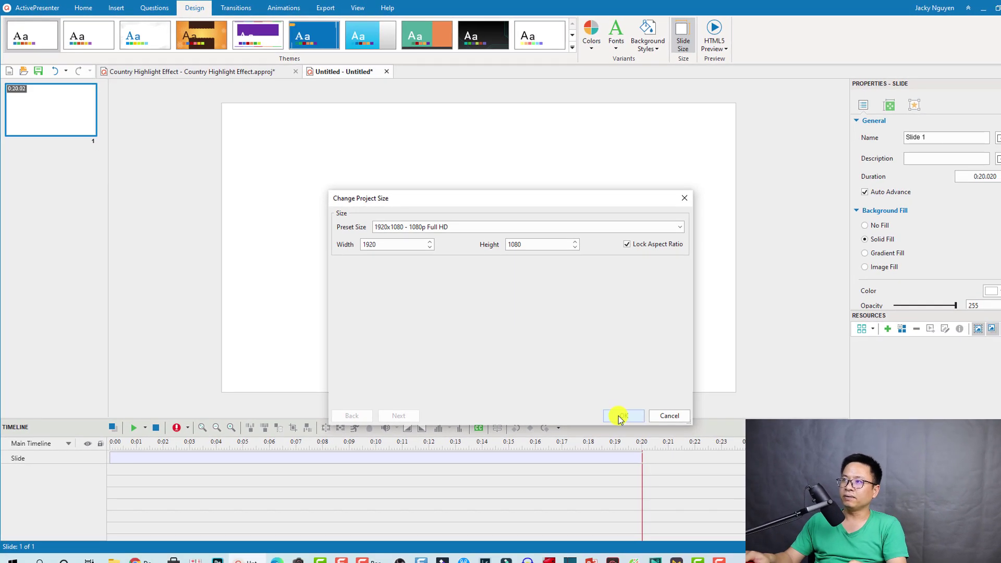
{"action": "left_click", "coordinate": [620, 417]}
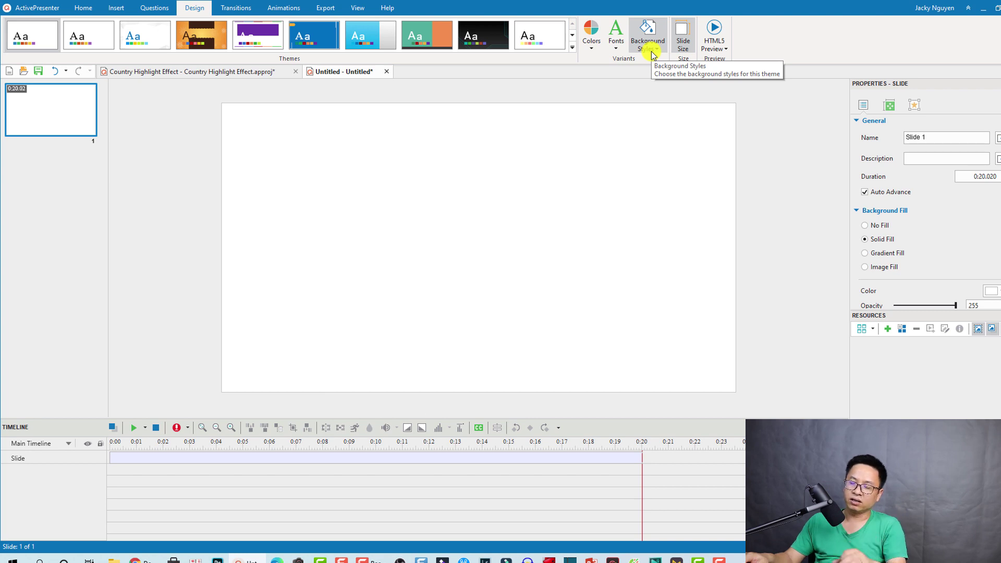
{"action": "left_click", "coordinate": [652, 51]}
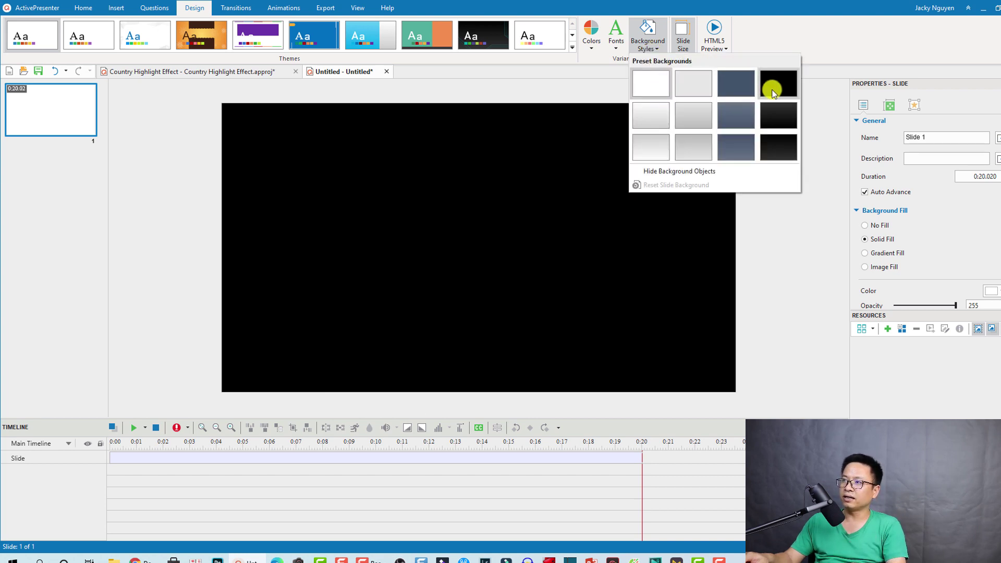
{"action": "left_click", "coordinate": [772, 91]}
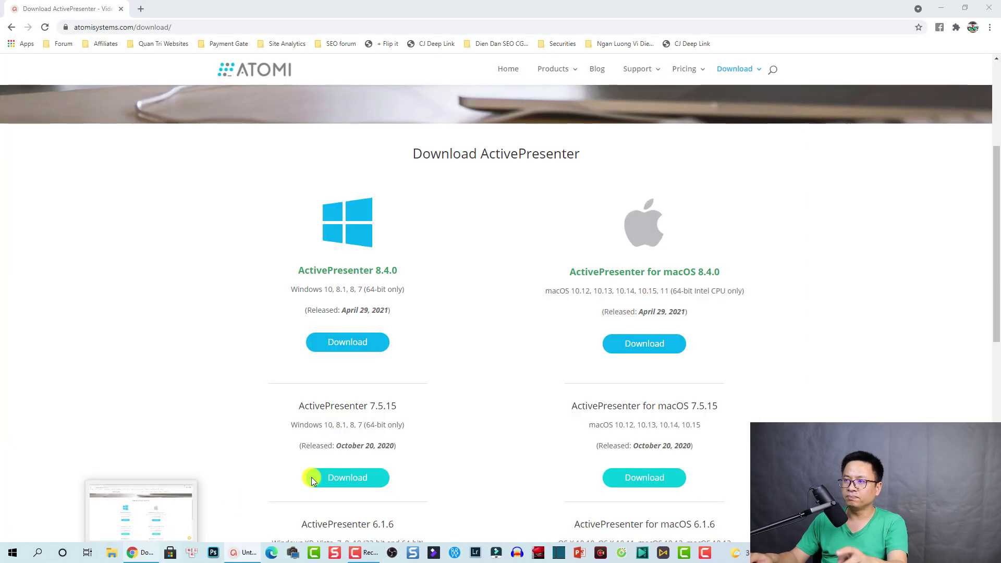
Step: Add the Vietnam.png map image from the desktop to the slide, then position and enlarge it to cover the whole slide
{"action": "left_click", "coordinate": [141, 511]}
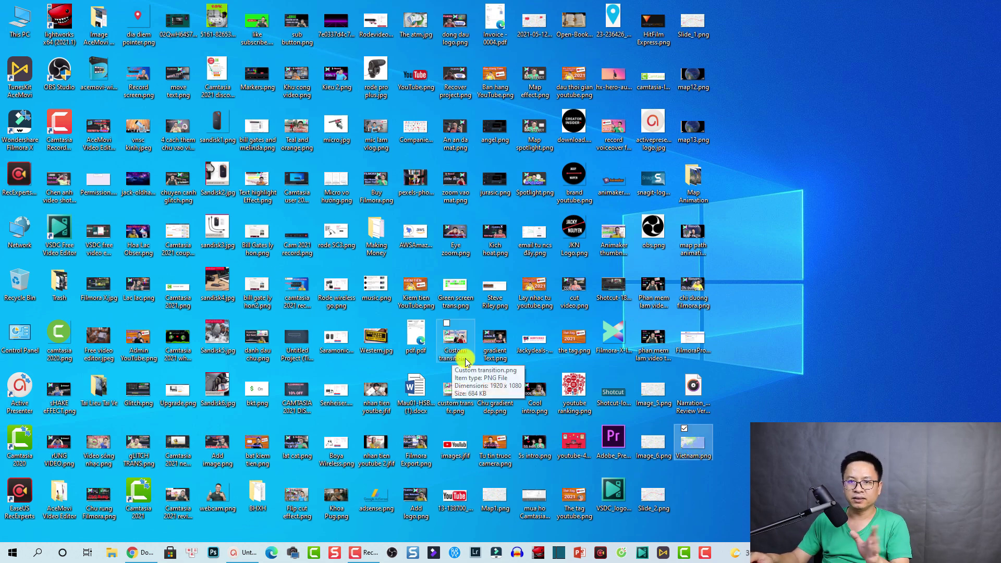
{"action": "left_click_drag", "start_coordinate": [700, 444], "coordinate": [348, 298]}
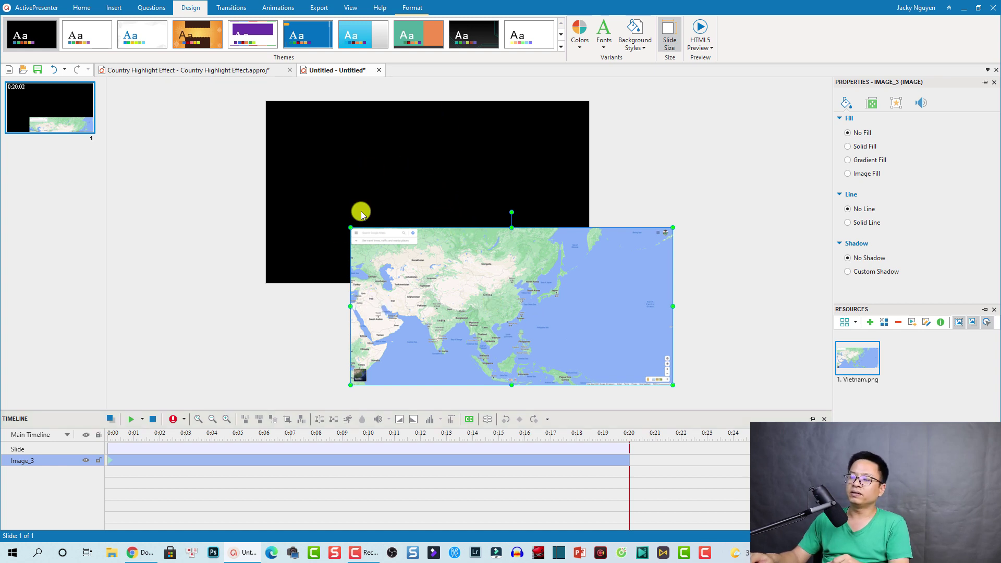
{"action": "left_click_drag", "start_coordinate": [437, 327], "coordinate": [351, 201]}
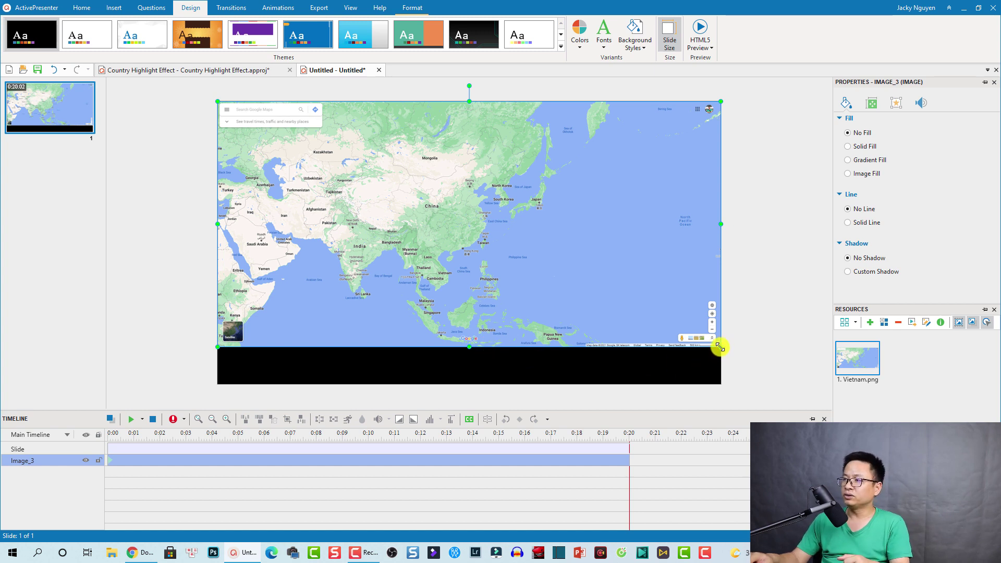
{"action": "left_click_drag", "start_coordinate": [719, 345], "coordinate": [750, 379]}
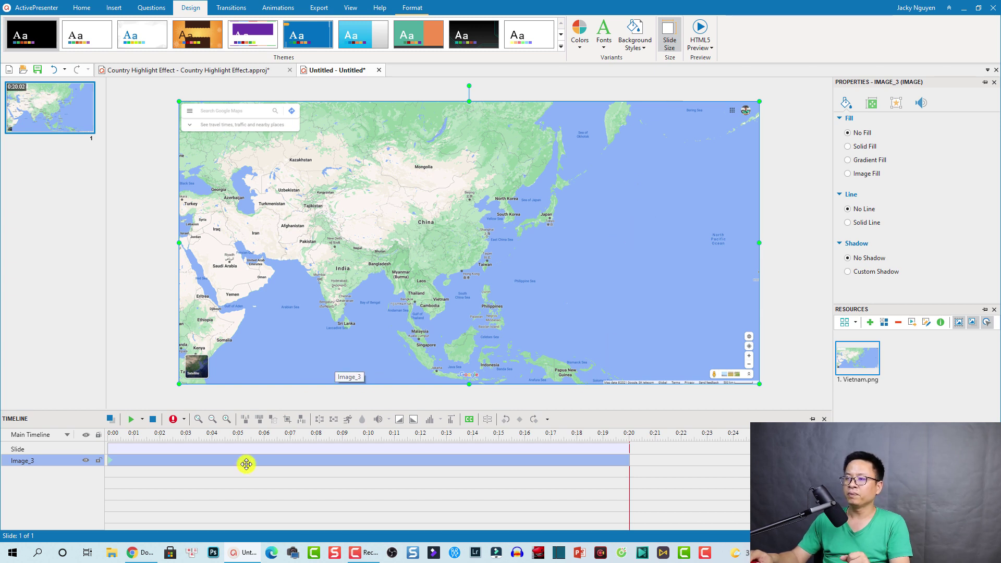
{"action": "left_click", "coordinate": [217, 502]}
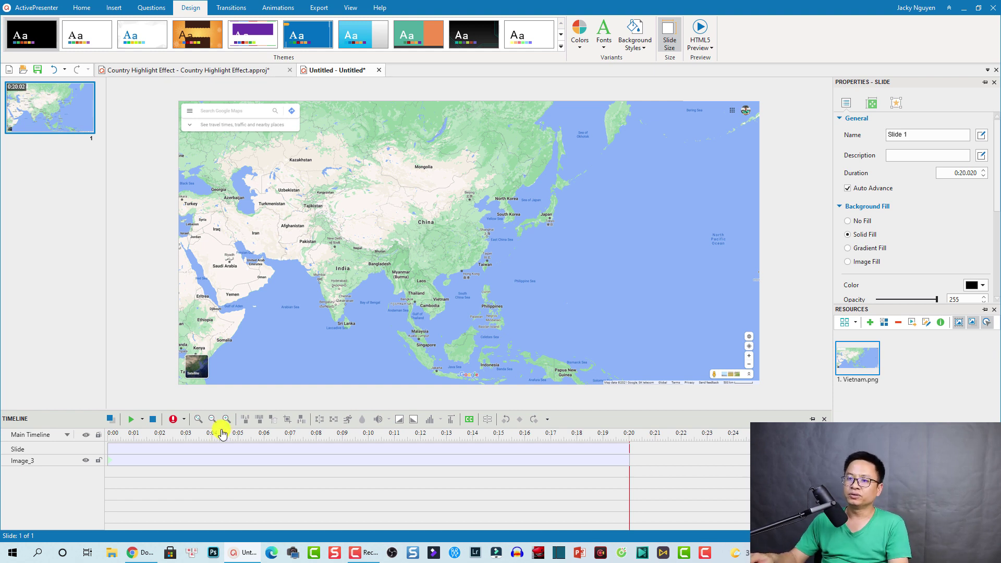
{"action": "left_click", "coordinate": [161, 461]}
{"action": "left_click", "coordinate": [179, 488]}
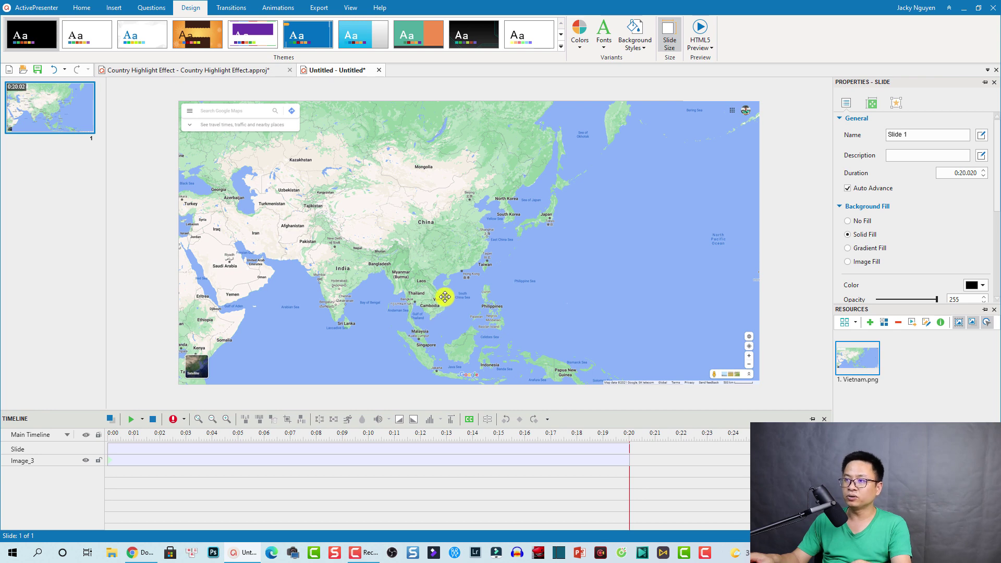
Step: Trace Vietnam's border on the map as a closed shape with the Freeform: Shape tool
{"action": "scroll", "coordinate": [445, 297], "scroll_direction": "up", "scroll_amount": 2}
{"action": "scroll", "coordinate": [340, 261], "scroll_direction": "up", "scroll_amount": 2}
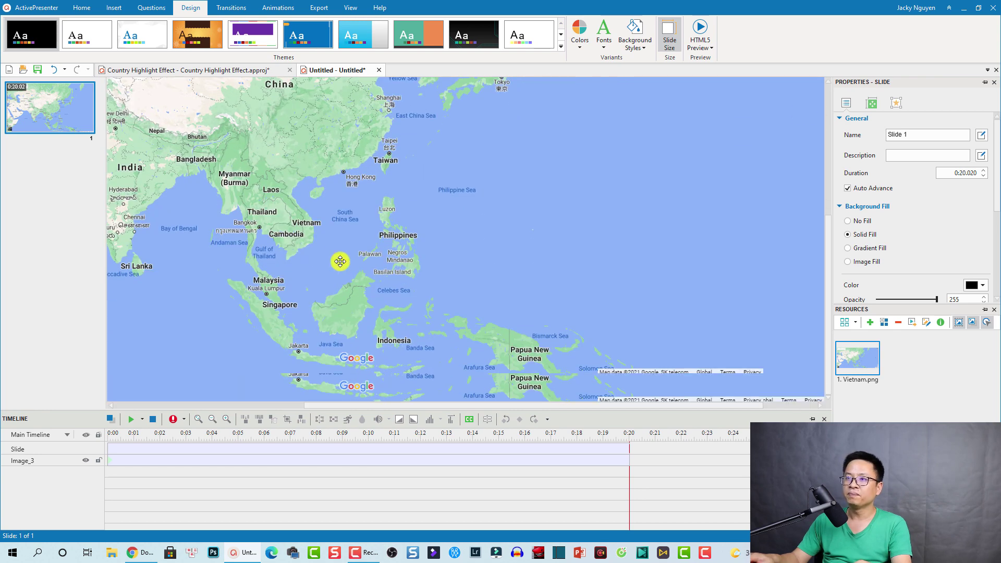
{"action": "scroll", "coordinate": [252, 196], "scroll_direction": "up", "scroll_amount": 1}
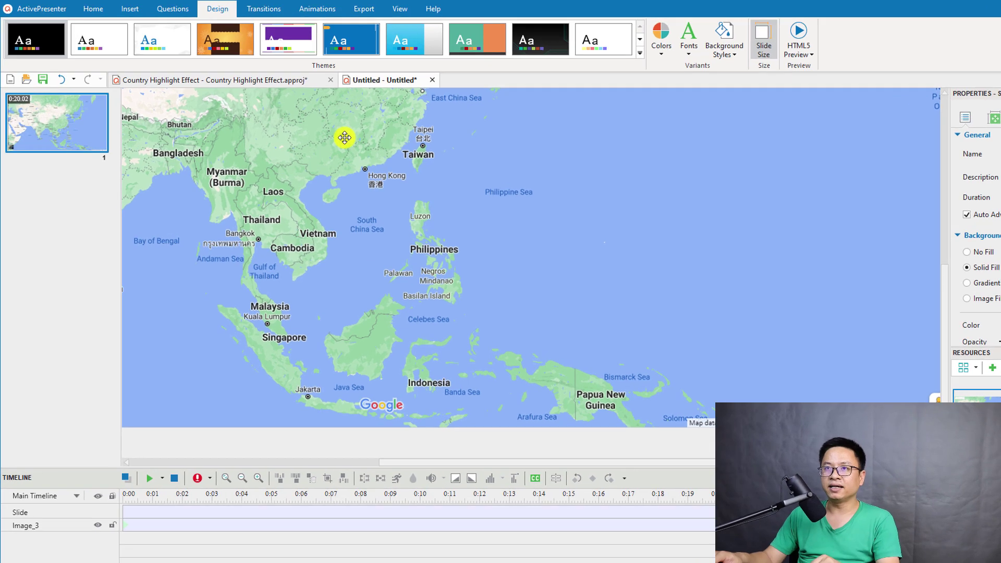
{"action": "left_click", "coordinate": [131, 11]}
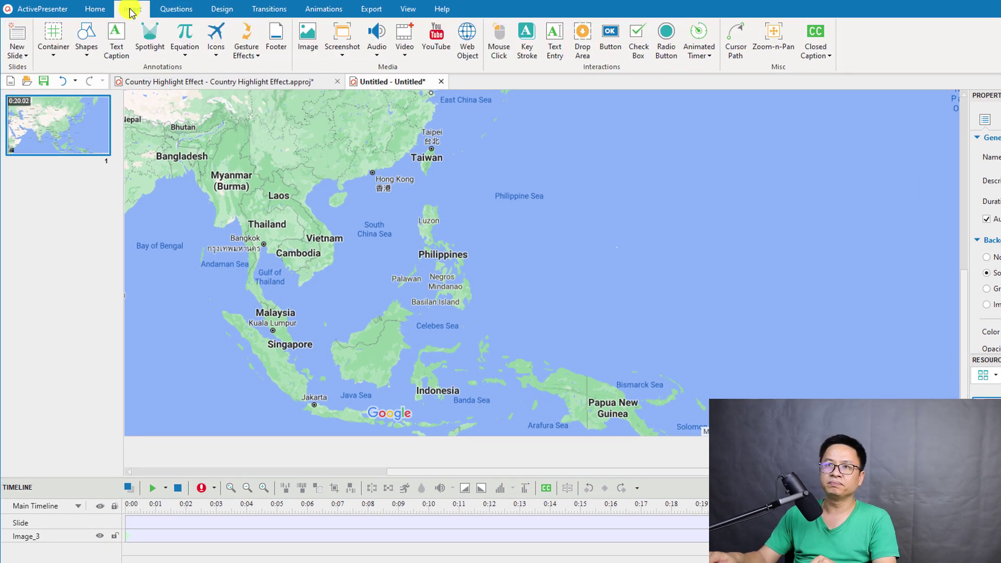
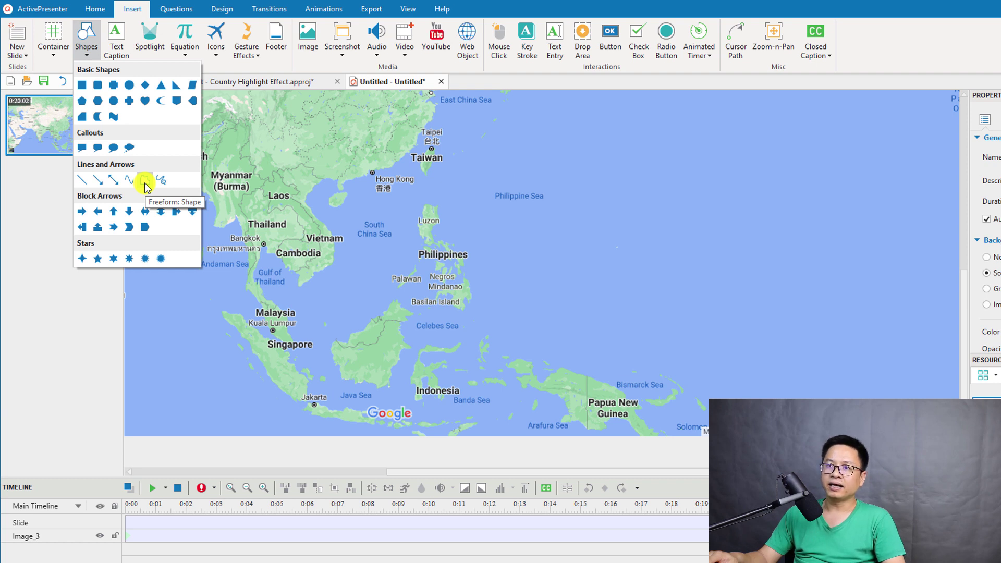
{"action": "left_click", "coordinate": [146, 183]}
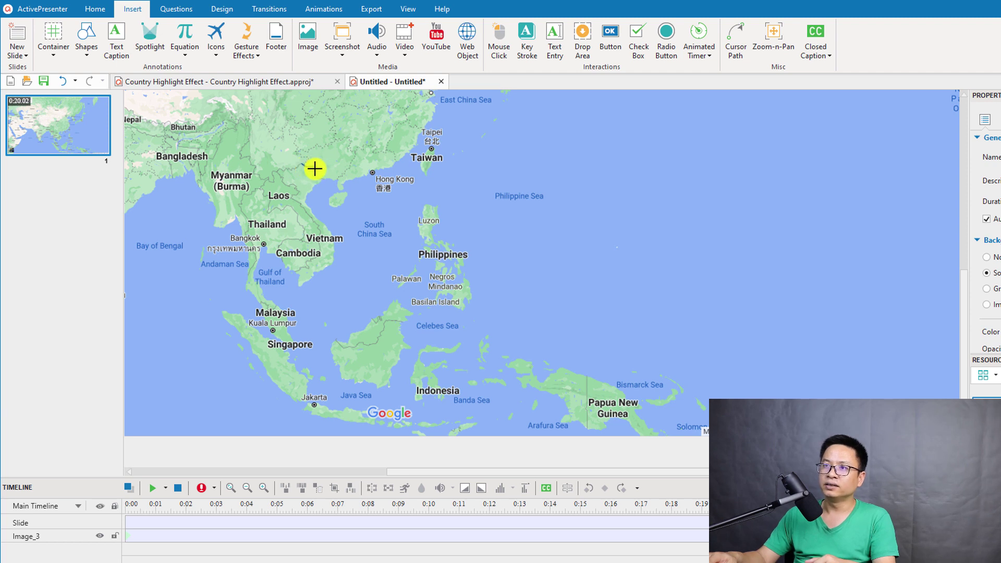
{"action": "mouse_move", "coordinate": [315, 173]}
{"action": "left_mouse_down"}
{"action": "mouse_move", "coordinate": [305, 201]}
{"action": "mouse_move", "coordinate": [334, 237]}
{"action": "mouse_move", "coordinate": [333, 265]}
{"action": "mouse_move", "coordinate": [297, 286]}
{"action": "mouse_move", "coordinate": [320, 249]}
{"action": "mouse_move", "coordinate": [318, 227]}
{"action": "mouse_move", "coordinate": [273, 174]}
{"action": "left_mouse_up"}
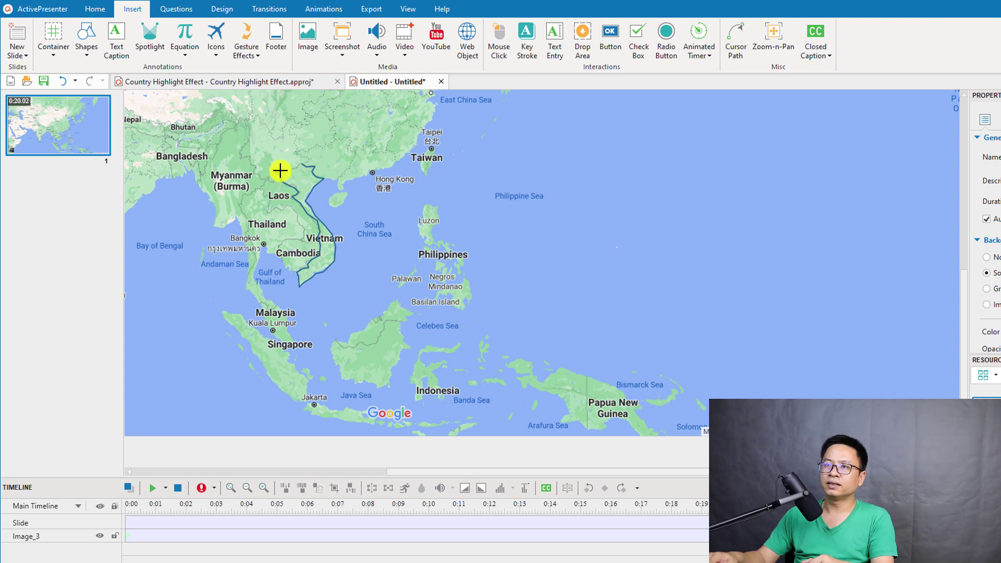
{"action": "left_click_drag", "start_coordinate": [280, 168], "coordinate": [299, 163]}
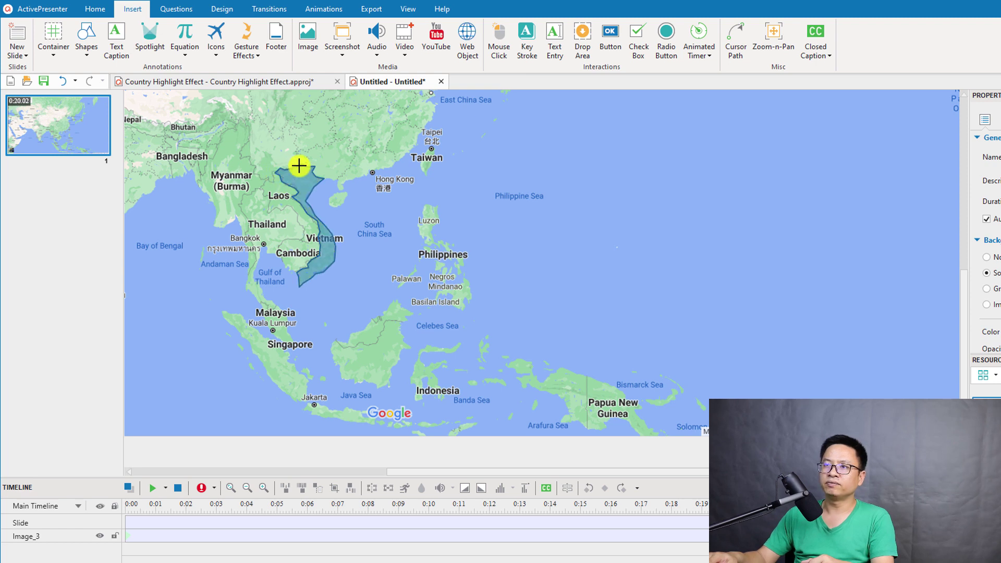
{"action": "left_click", "coordinate": [302, 165]}
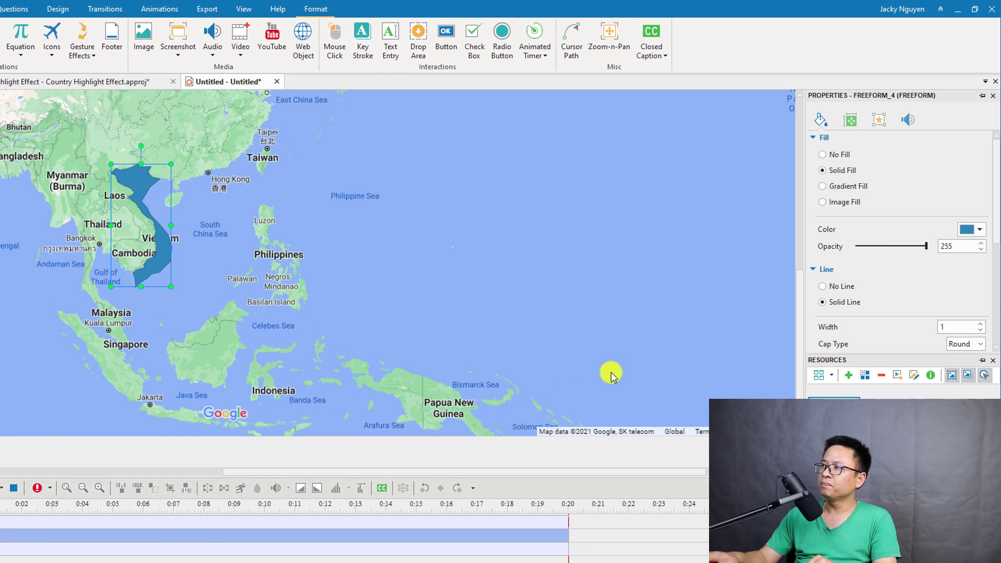
Step: Rename the traced country shape as Vietnam
{"action": "left_click", "coordinate": [851, 120]}
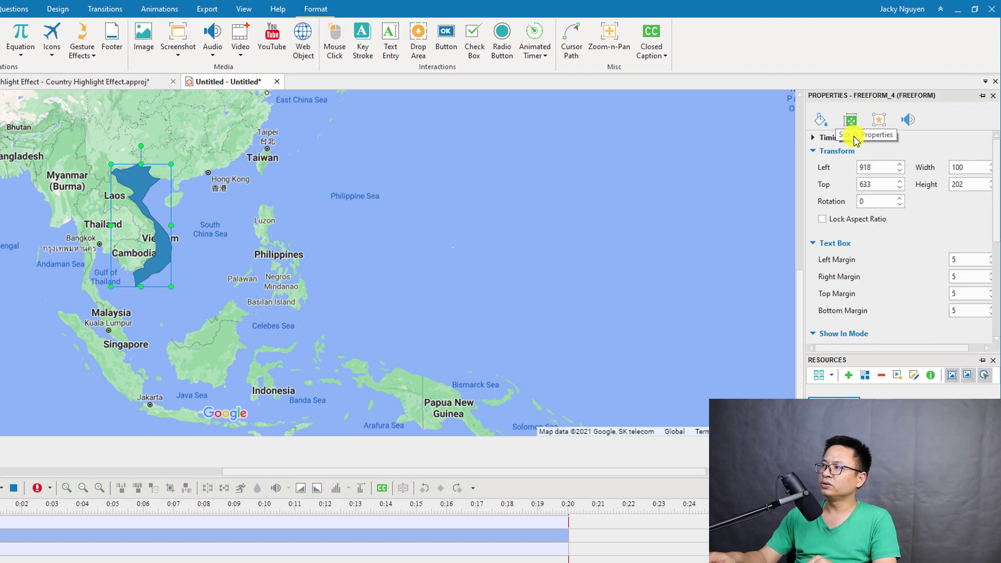
{"action": "left_click", "coordinate": [879, 120]}
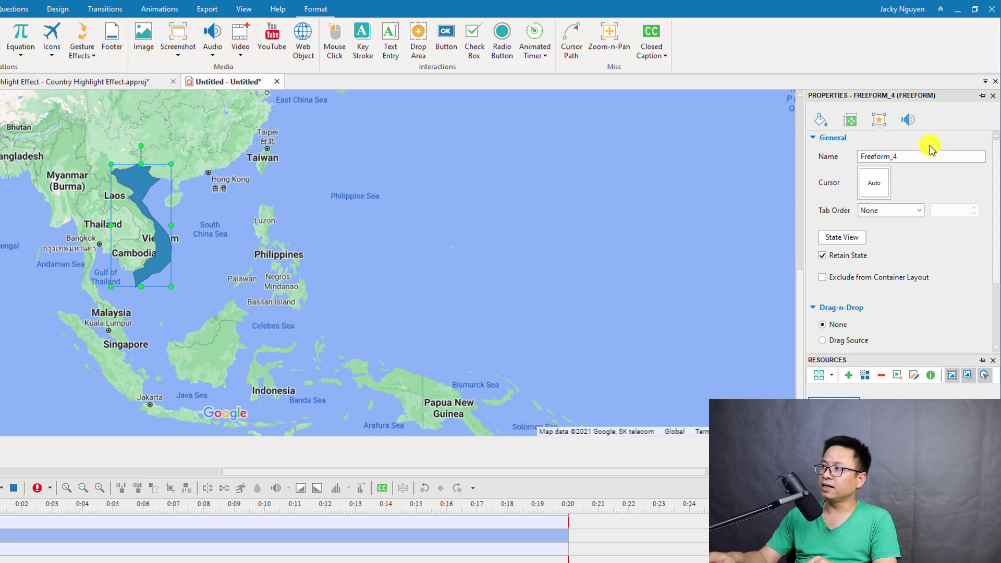
{"action": "double_click", "coordinate": [868, 156]}
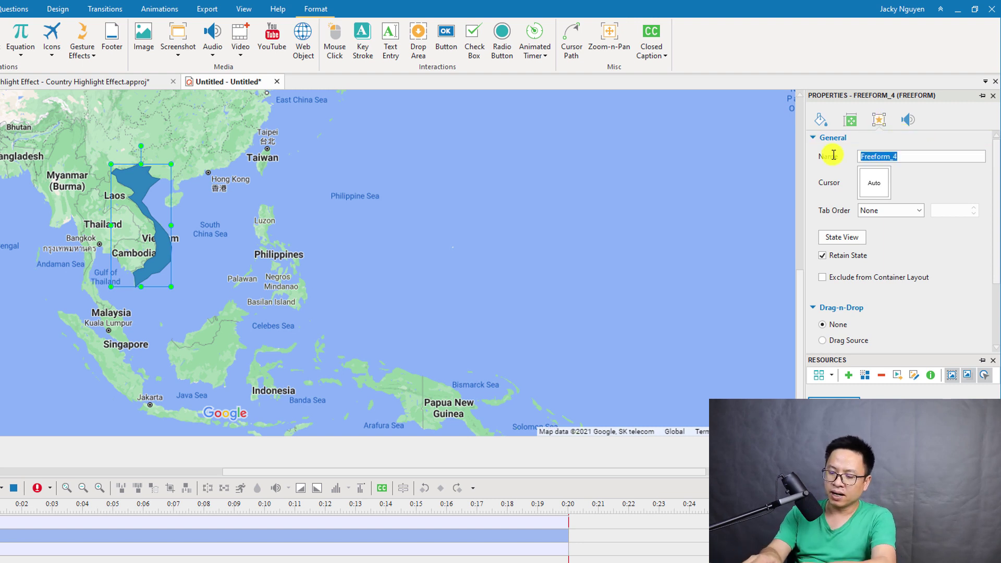
{"action": "type", "text": "Vietnam"}
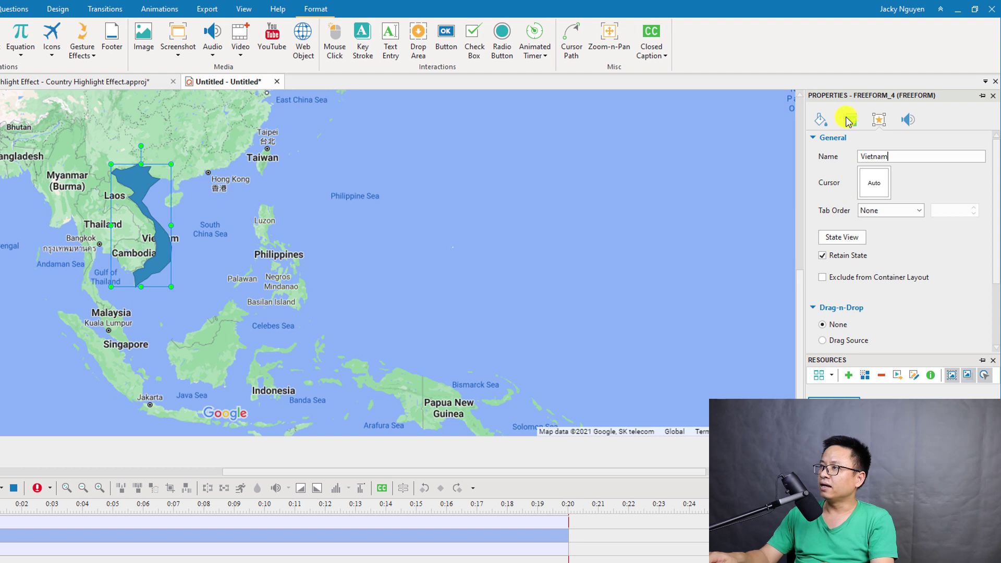
Step: Change the Vietnam shape's solid fill to the standard bright red and look through its line settings
{"action": "left_click", "coordinate": [829, 121]}
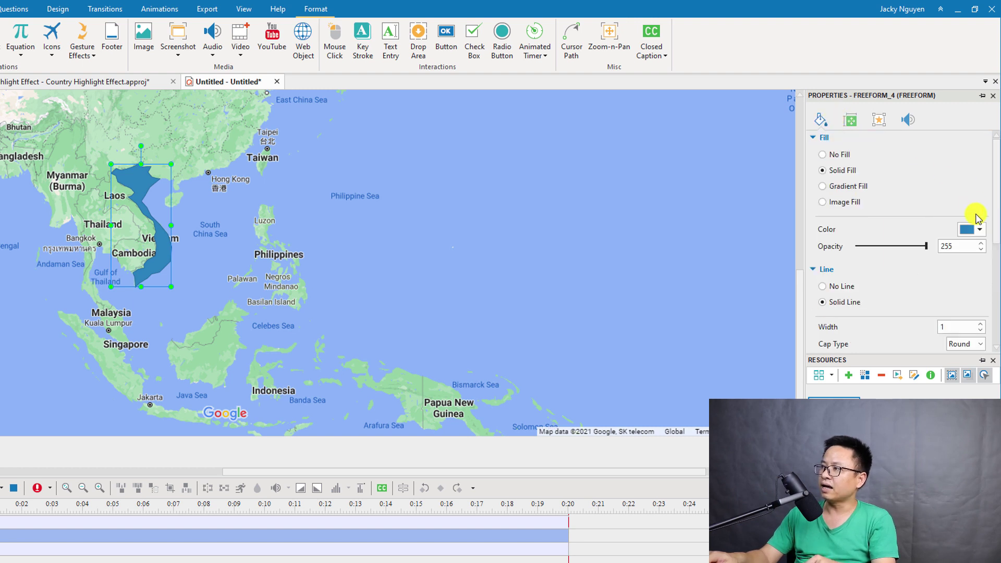
{"action": "left_click", "coordinate": [983, 233]}
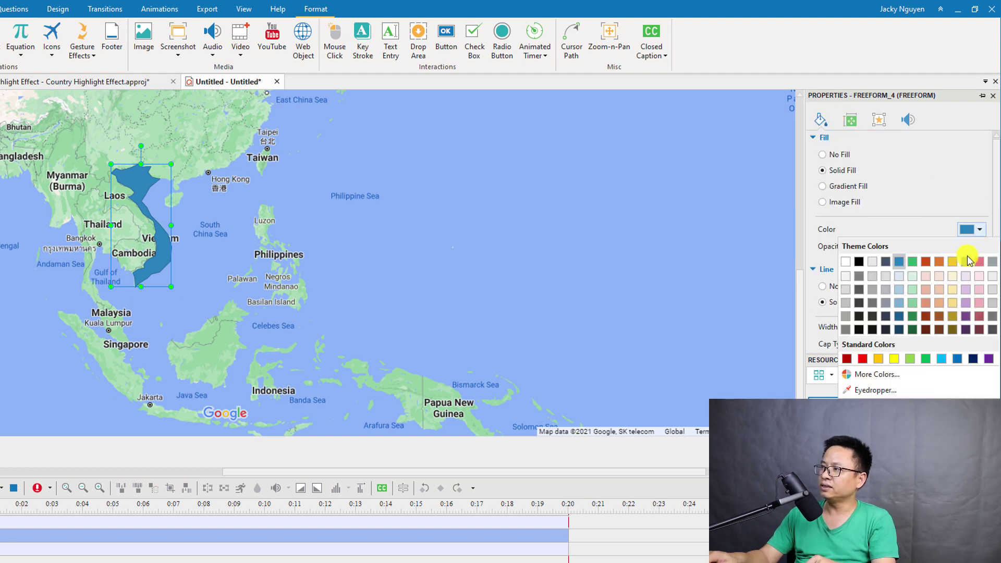
{"action": "left_click", "coordinate": [859, 358]}
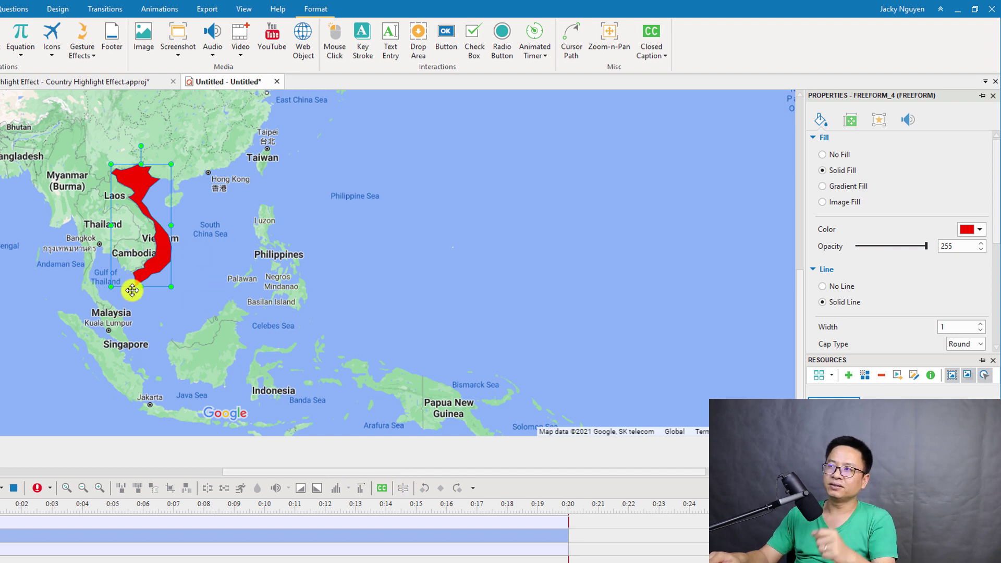
{"action": "scroll", "coordinate": [942, 250], "scroll_direction": "down", "scroll_amount": 5}
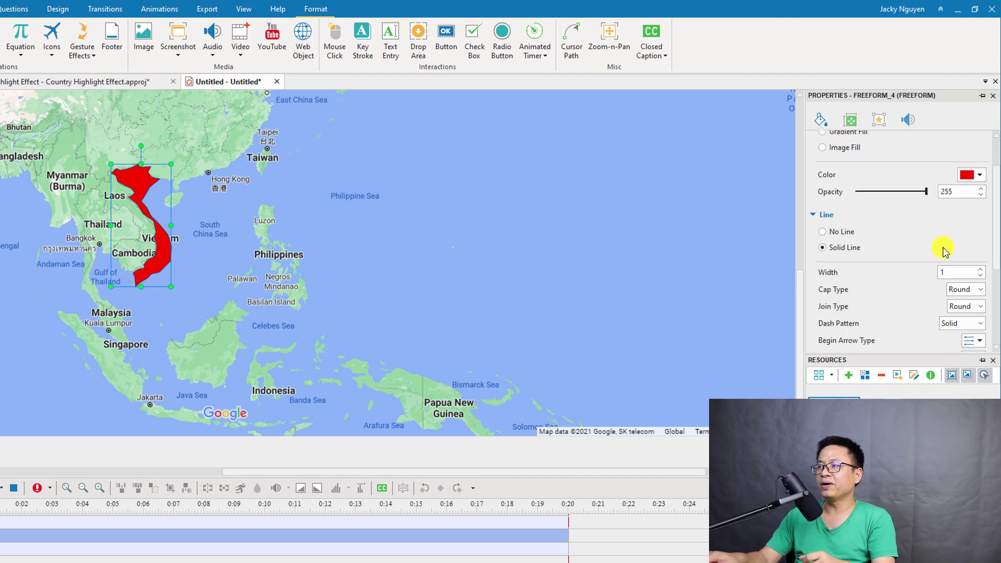
{"action": "scroll", "coordinate": [939, 245], "scroll_direction": "up", "scroll_amount": 5}
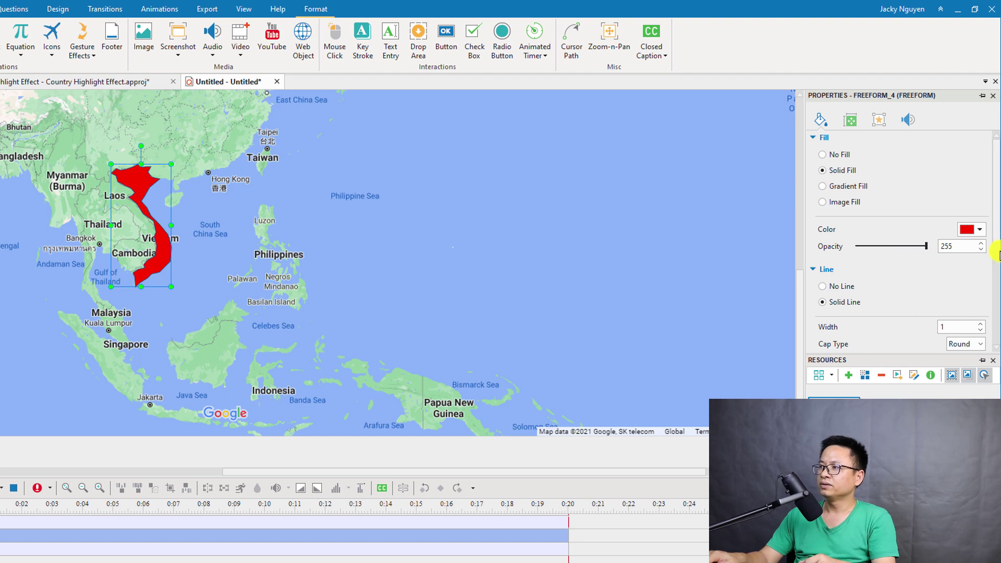
{"action": "scroll", "coordinate": [995, 232], "scroll_direction": "down", "scroll_amount": 3}
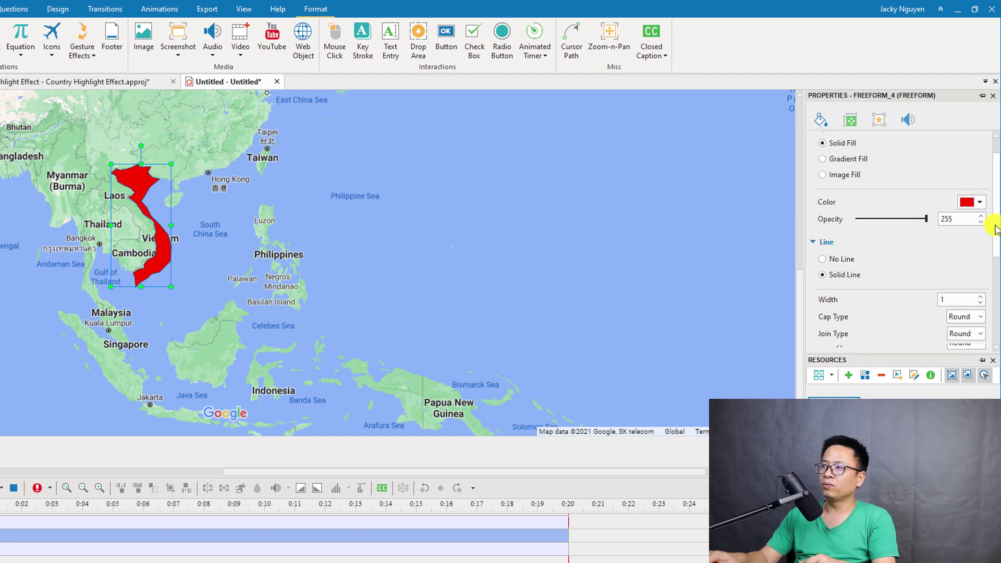
{"action": "scroll", "coordinate": [990, 235], "scroll_direction": "down", "scroll_amount": 3}
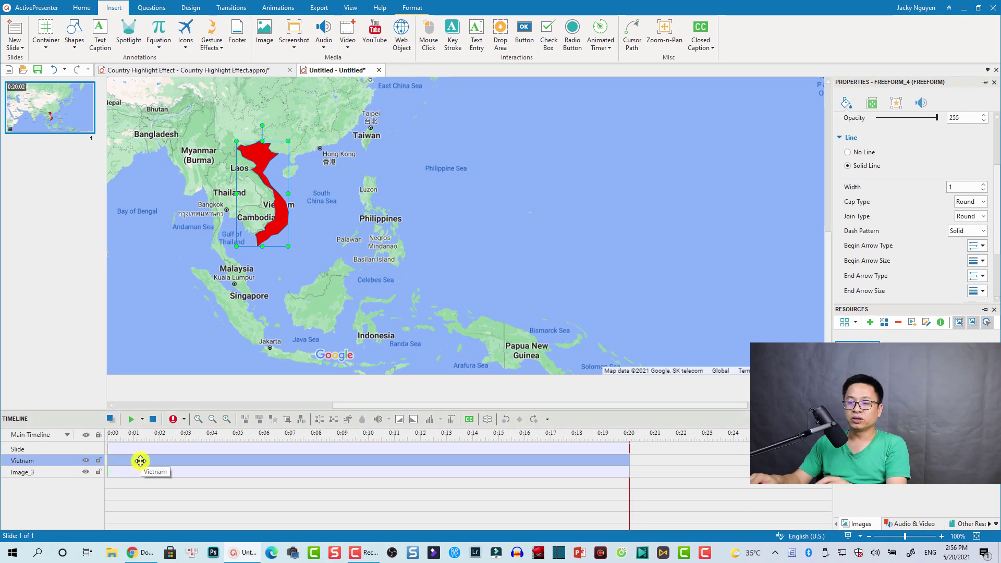
Step: Retime the Vietnam shape to show from about 6.8 s to 16.4 s, and scrub the timeline to check it
{"action": "left_click_drag", "start_coordinate": [140, 461], "coordinate": [244, 463]}
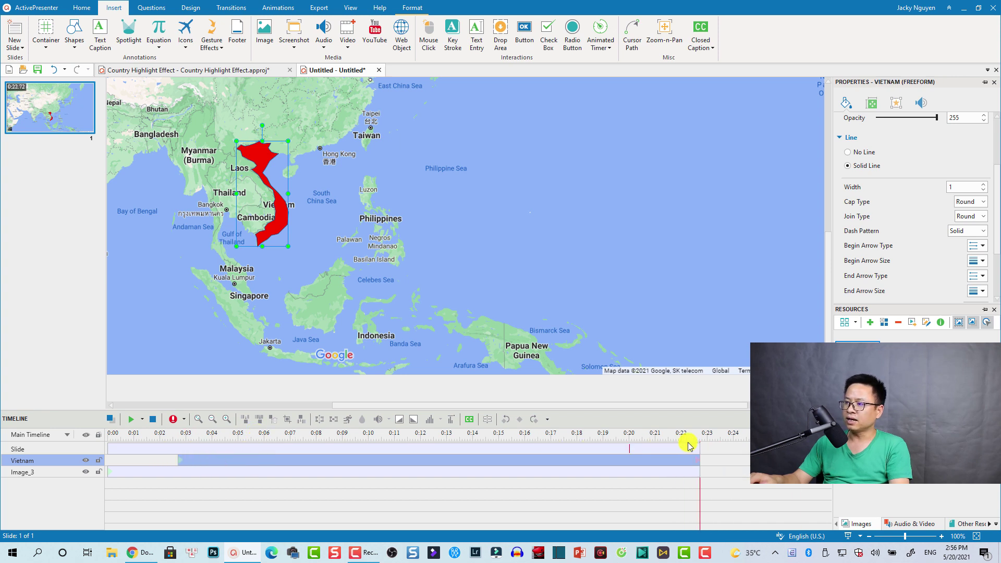
{"action": "left_click_drag", "start_coordinate": [700, 461], "coordinate": [426, 462]}
{"action": "left_click_drag", "start_coordinate": [326, 464], "coordinate": [433, 463]}
{"action": "left_click", "coordinate": [161, 440]}
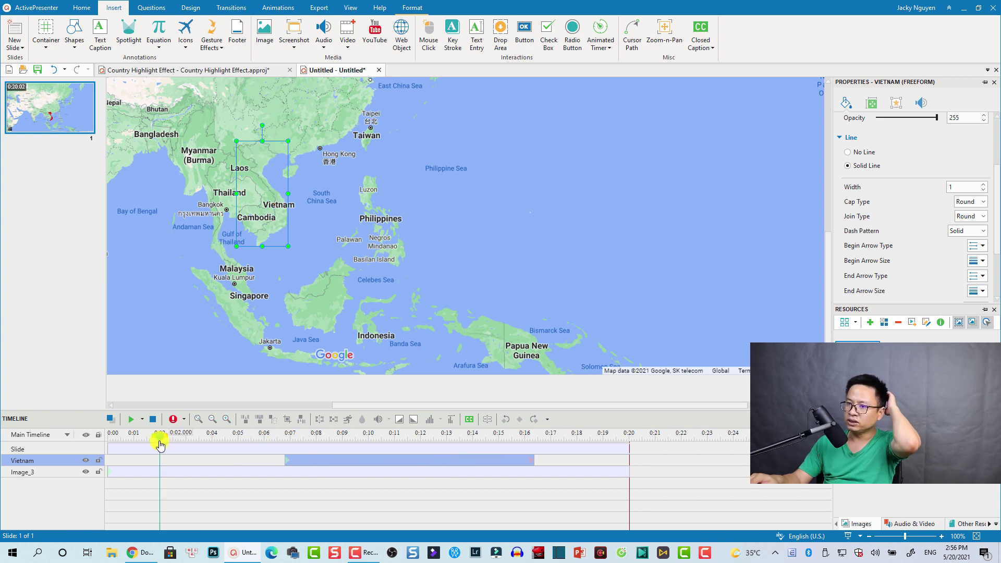
{"action": "left_click_drag", "start_coordinate": [161, 441], "coordinate": [322, 449]}
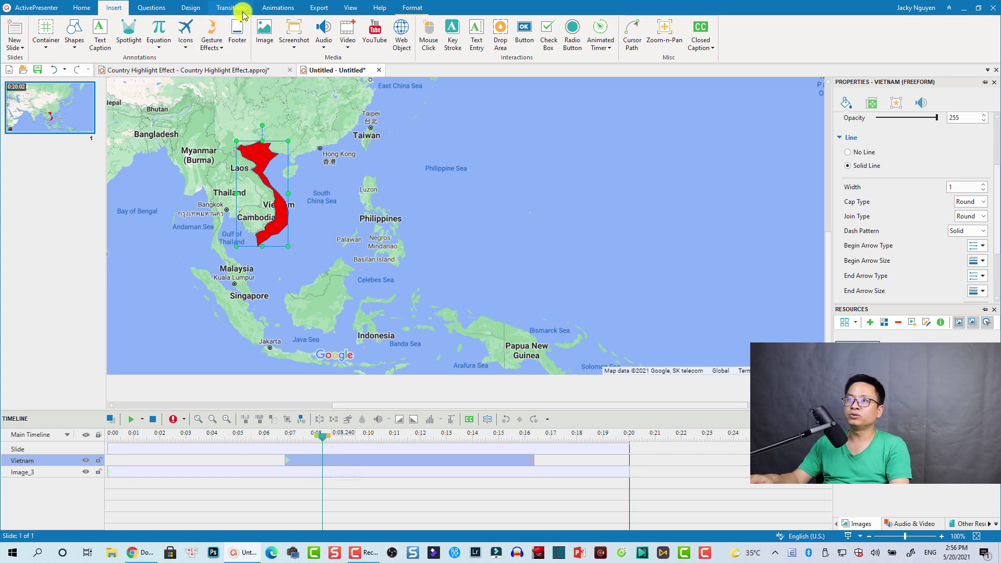
Step: Apply the Fade In entrance effect to the Vietnam shape and lengthen it to about 1.9 seconds
{"action": "left_click", "coordinate": [270, 7]}
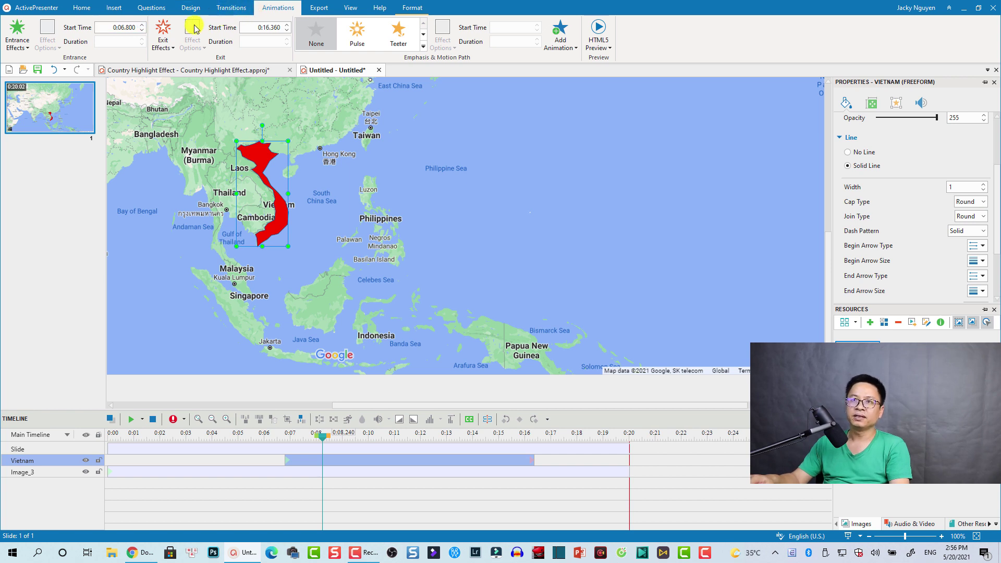
{"action": "left_click", "coordinate": [21, 49]}
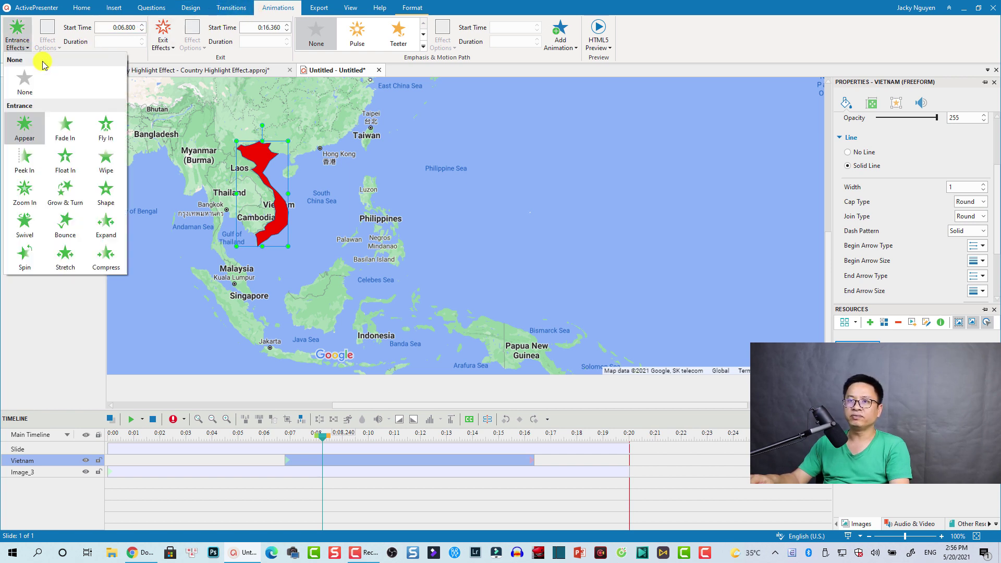
{"action": "left_click", "coordinate": [66, 130]}
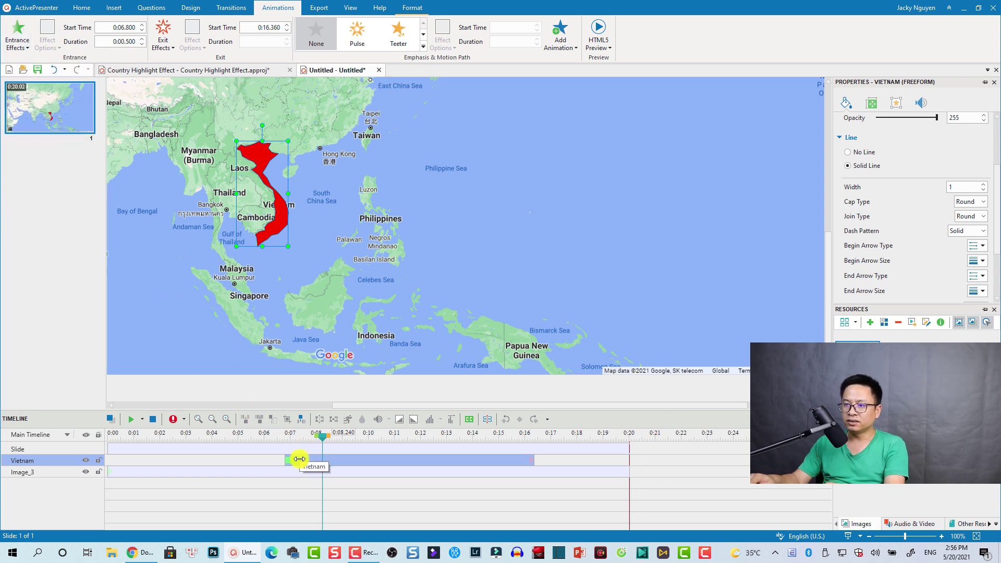
{"action": "left_click_drag", "start_coordinate": [299, 459], "coordinate": [308, 459]}
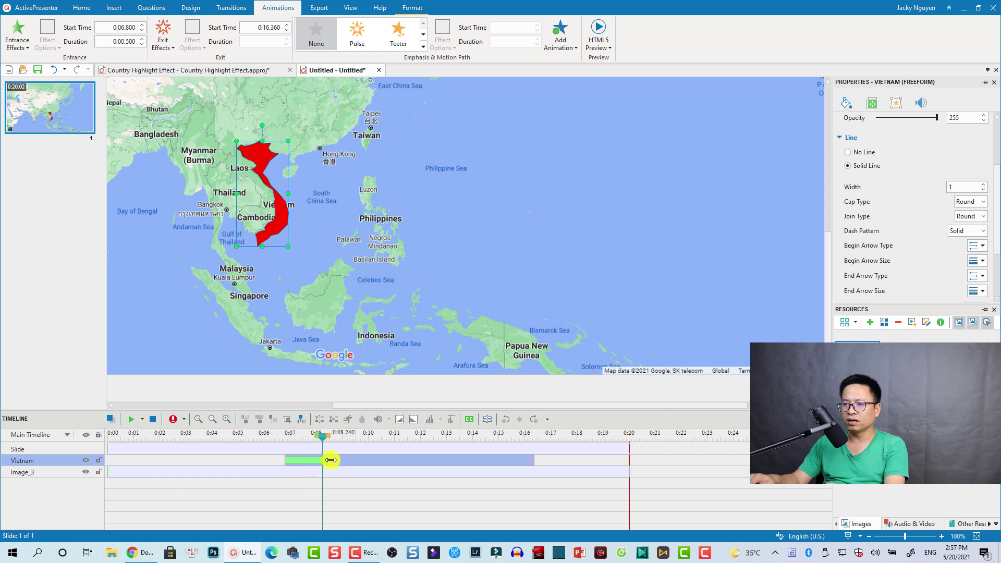
{"action": "left_click_drag", "start_coordinate": [335, 460], "coordinate": [335, 460]}
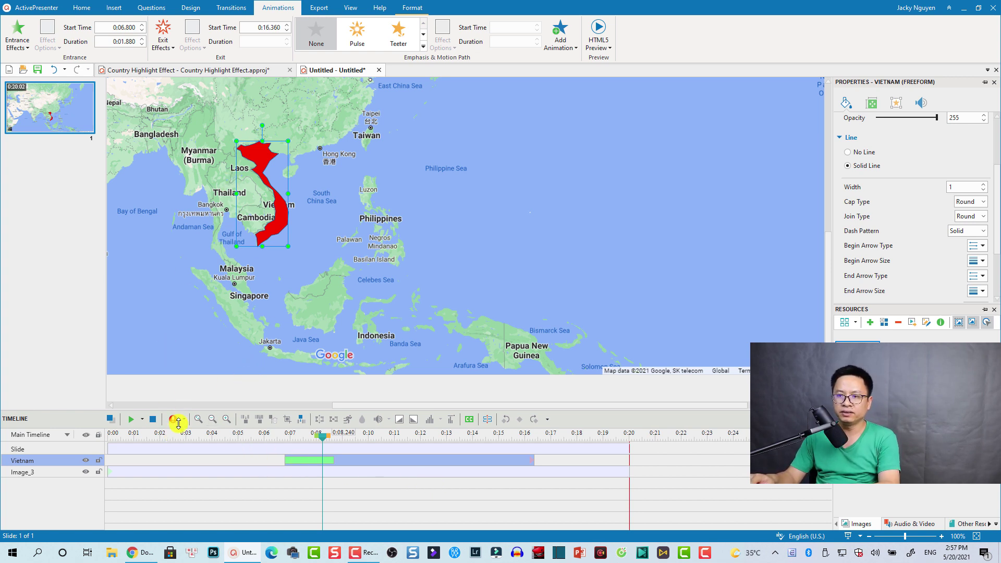
Step: Preview the slide from the start through the Vietnam shape's fade-in
{"action": "key", "text": "Home"}
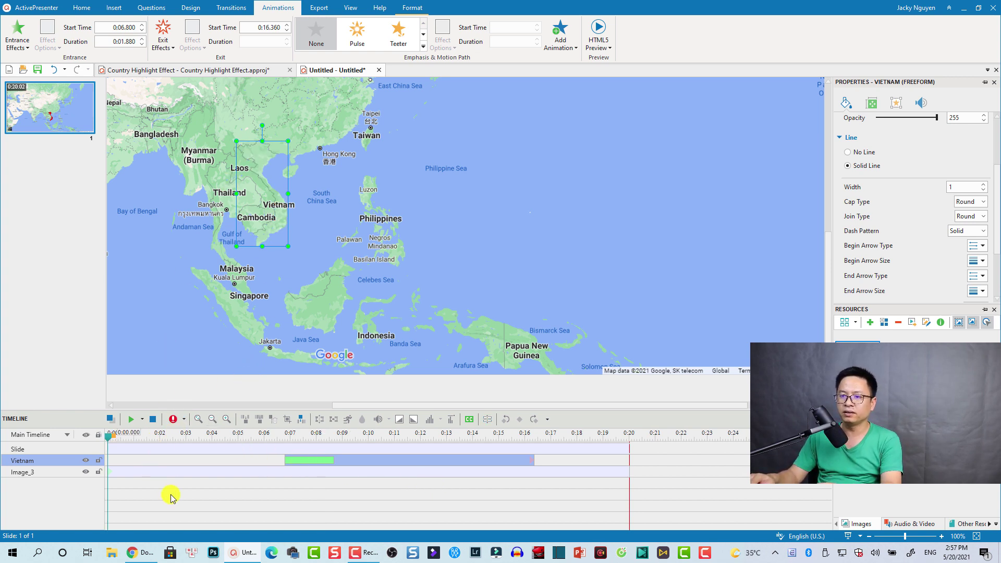
{"action": "key", "text": "space"}
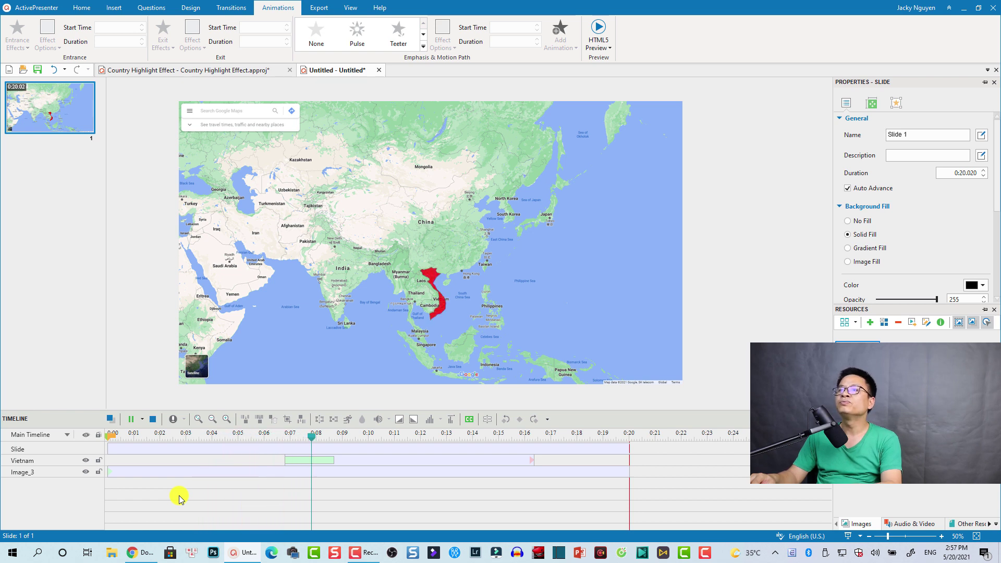
{"action": "key", "text": "space"}
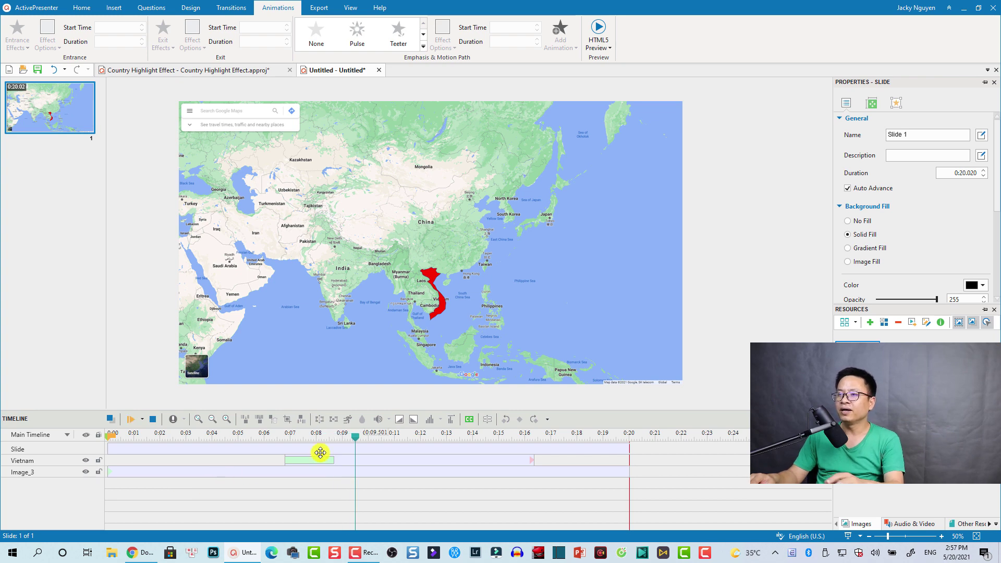
Step: Extend the Vietnam shape's time bar to the end of the slide at 20.02 s
{"action": "left_click", "coordinate": [382, 460]}
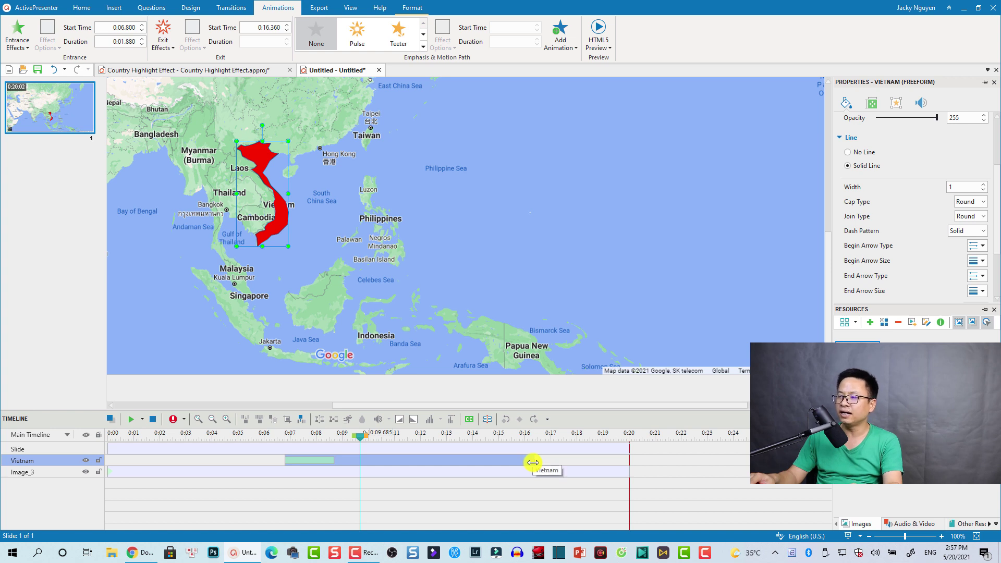
{"action": "left_click_drag", "start_coordinate": [532, 463], "coordinate": [626, 466]}
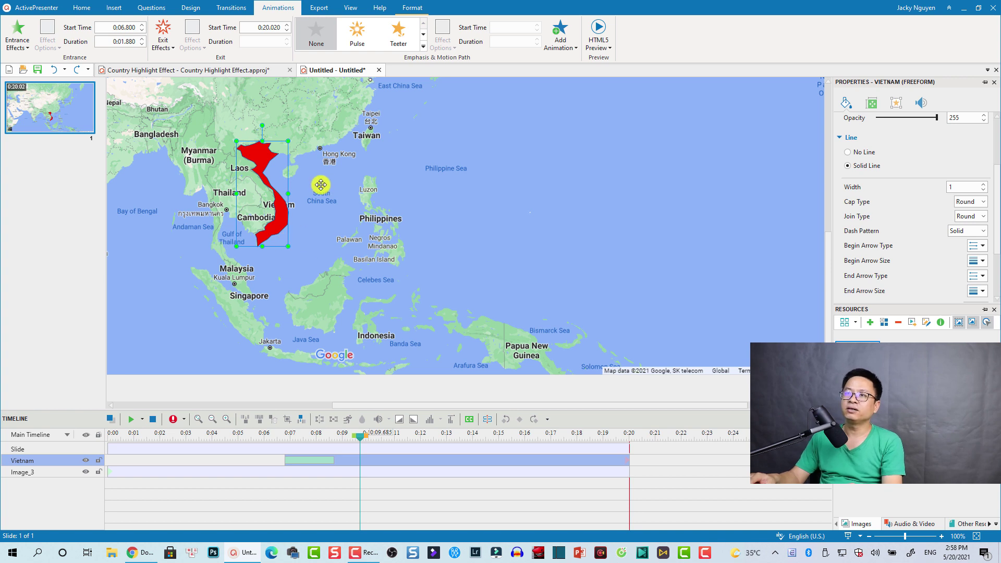
Step: Add a rectangular callout over southern China pointing at the Vietnam shape, with the text "My Country"
{"action": "left_click", "coordinate": [113, 8]}
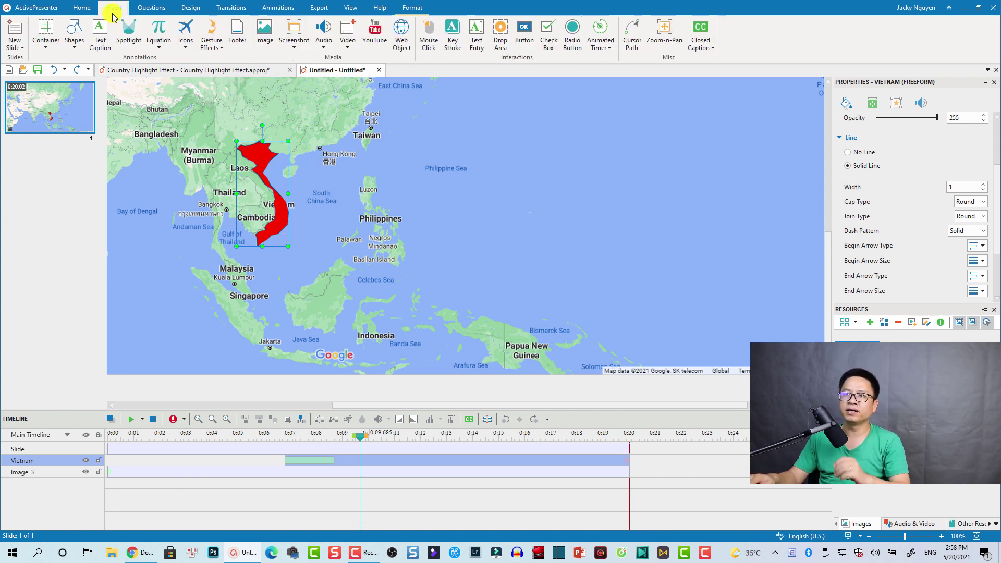
{"action": "left_click", "coordinate": [75, 47]}
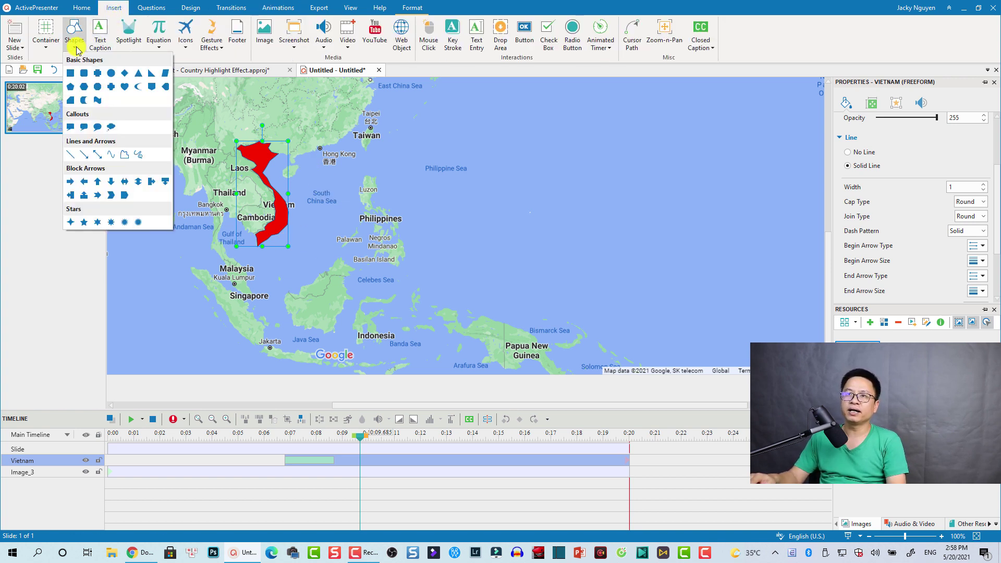
{"action": "left_click", "coordinate": [71, 127]}
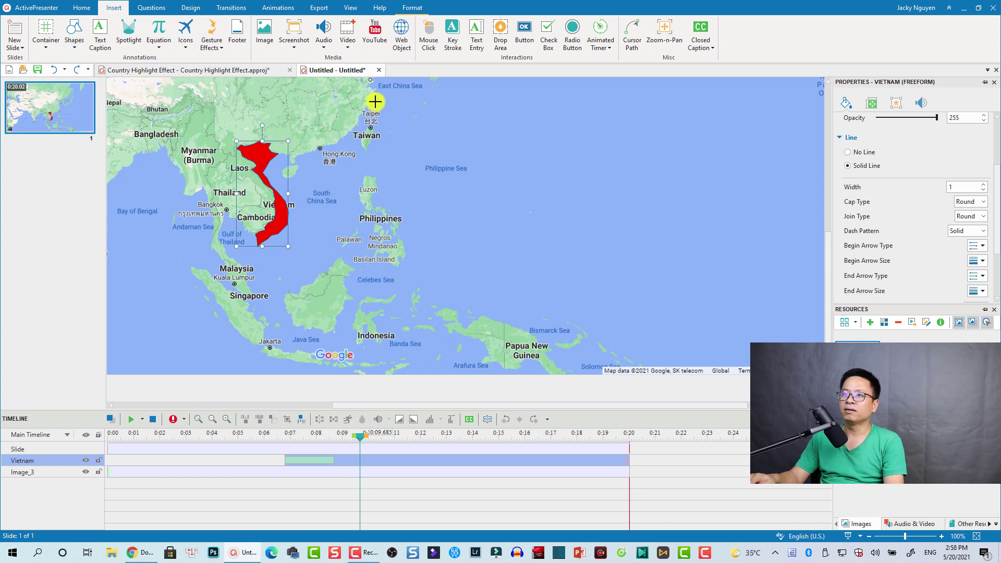
{"action": "left_click_drag", "start_coordinate": [376, 102], "coordinate": [299, 129]}
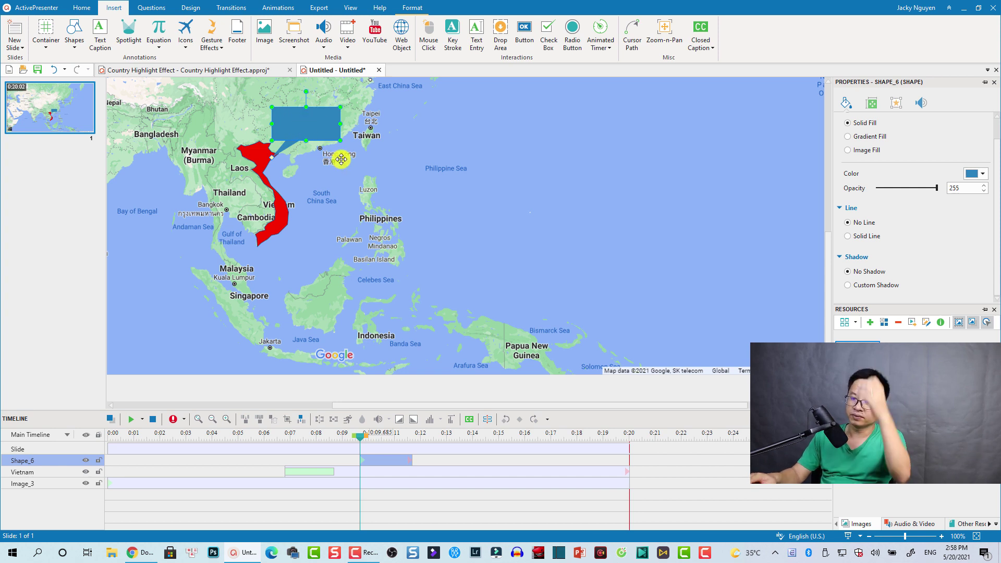
{"action": "type", "text": "My Country"}
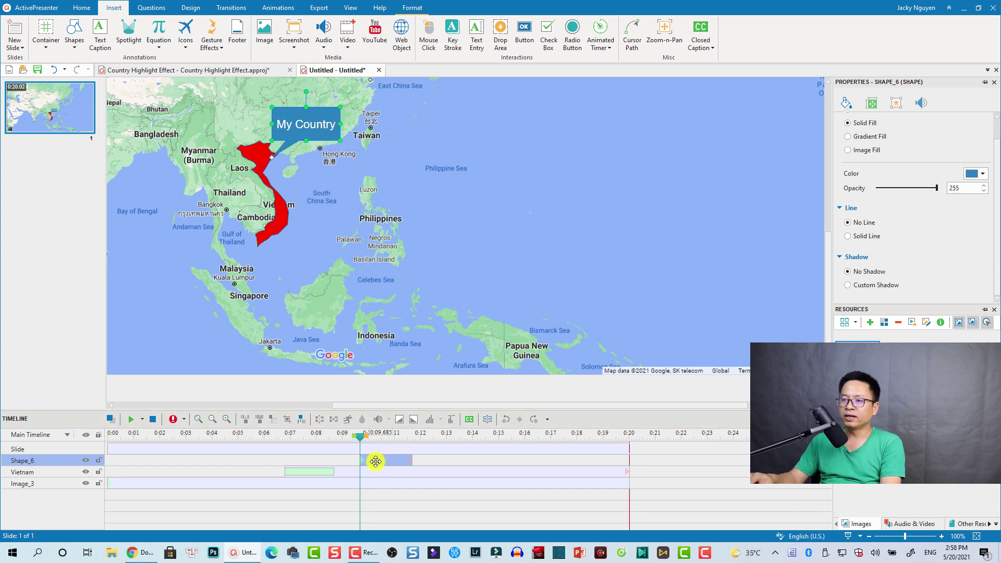
Step: Retime the callout to show from about 9 s to the slide's end and give it the Peek In entrance effect
{"action": "left_click_drag", "start_coordinate": [371, 461], "coordinate": [629, 455]}
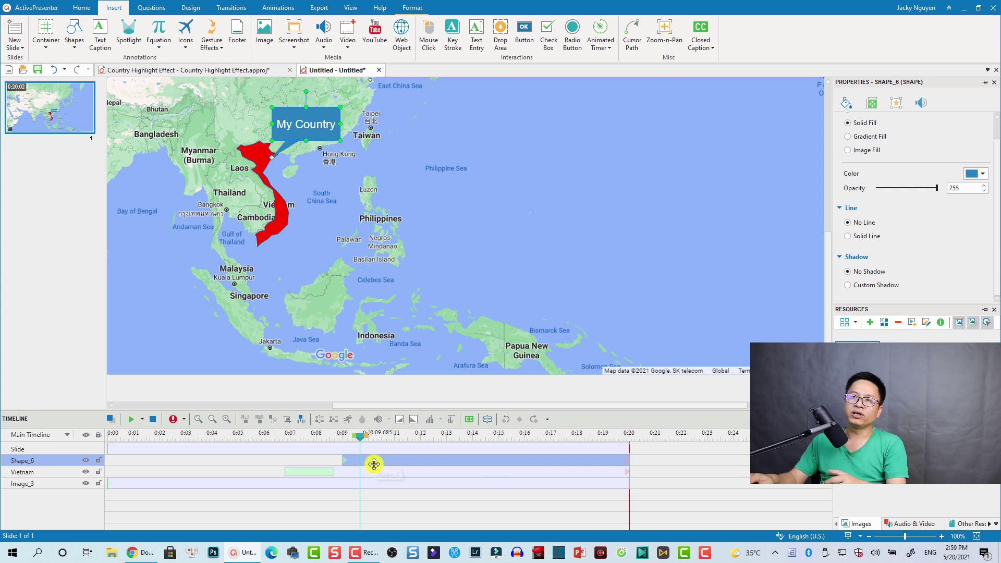
{"action": "left_click", "coordinate": [277, 7]}
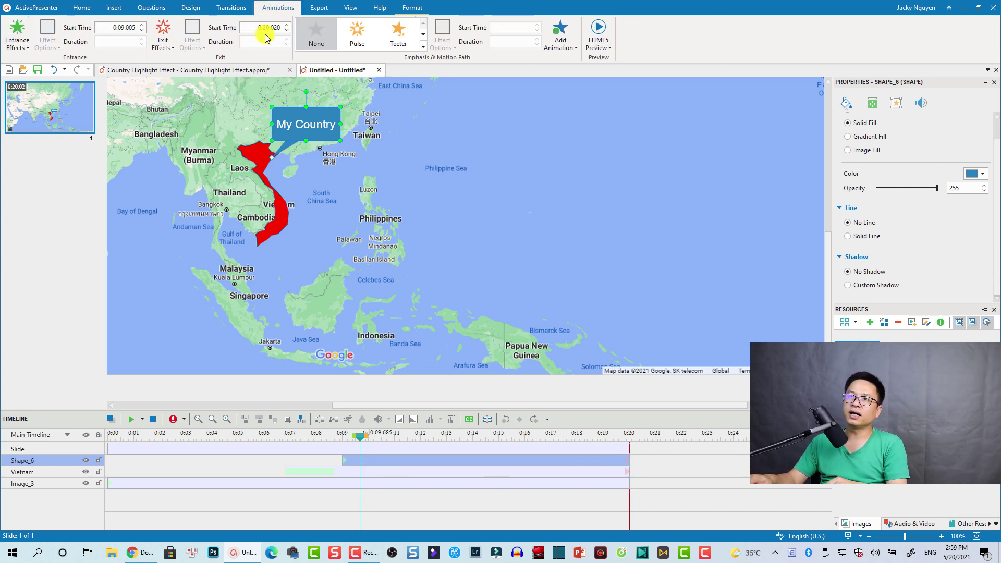
{"action": "left_click", "coordinate": [17, 46]}
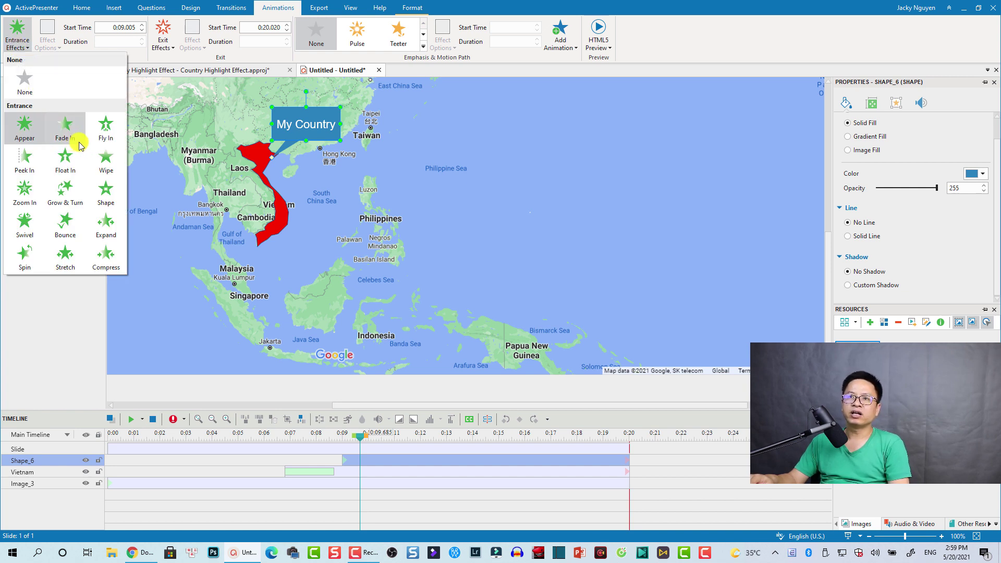
{"action": "left_click", "coordinate": [23, 168]}
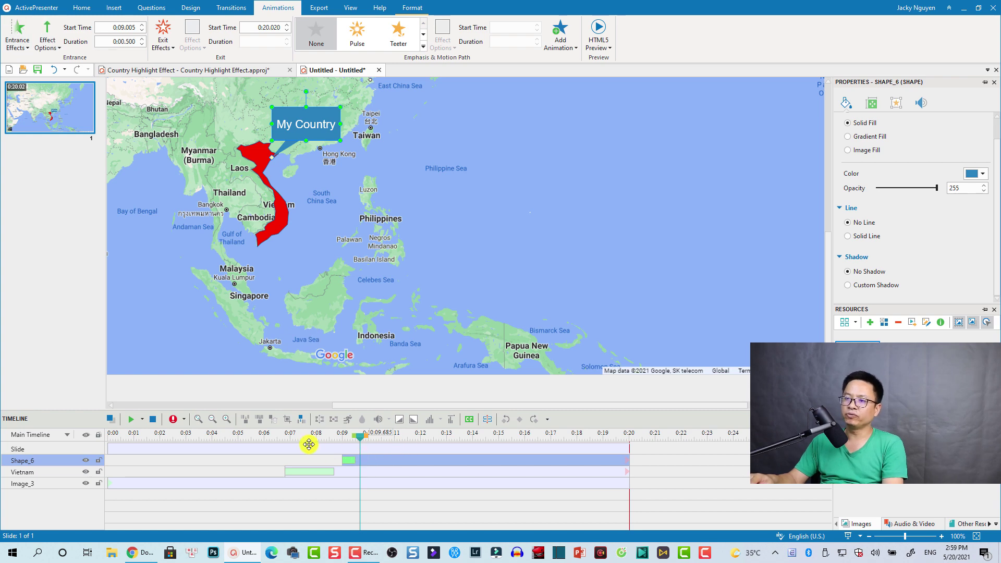
Step: Preview the slide from about 6.3 s to check the Vietnam shape and callout animations
{"action": "left_click", "coordinate": [272, 436]}
{"action": "left_click", "coordinate": [310, 485]}
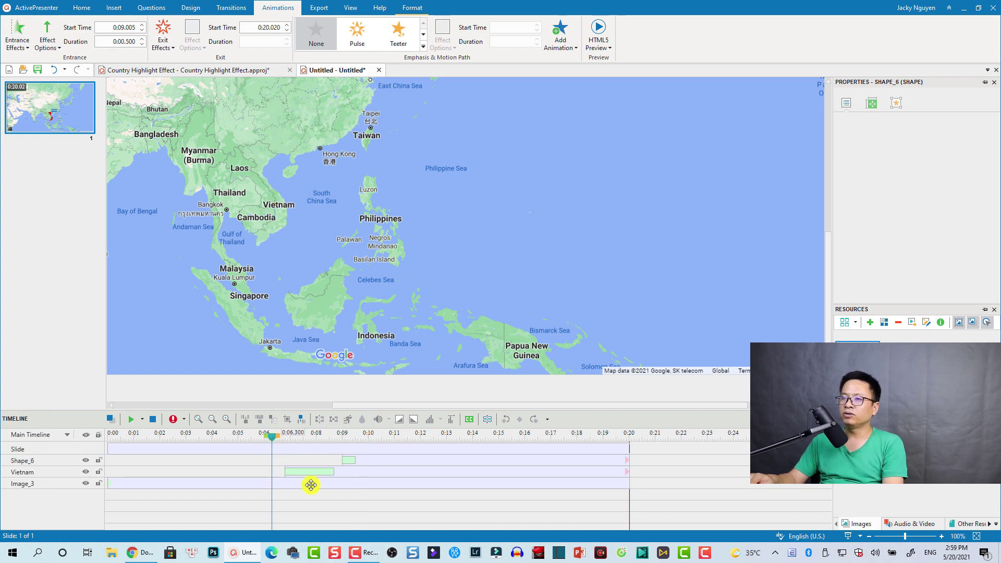
{"action": "key", "text": "space"}
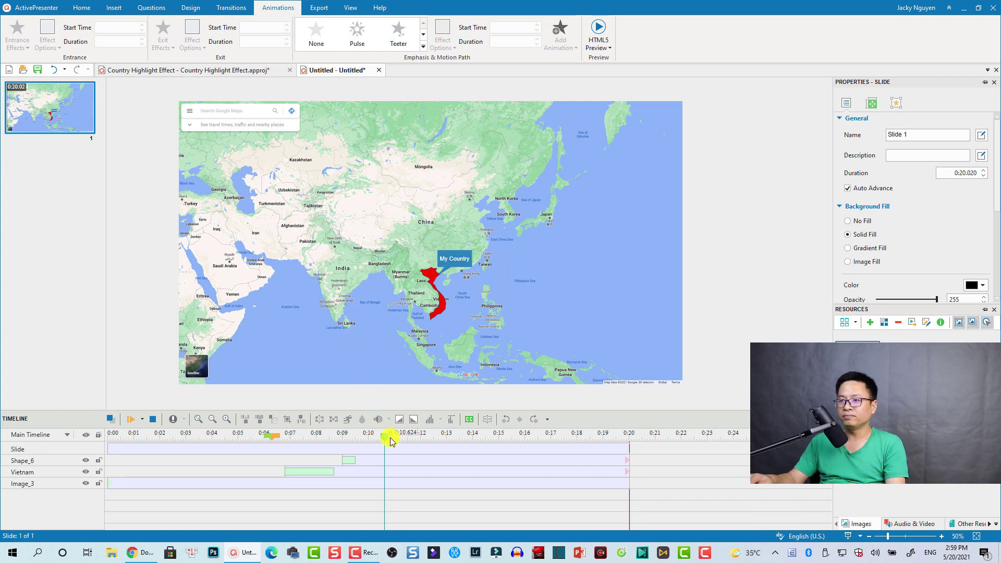
Step: Trace Mongolia's border on the map as a closed freeform shape of about 433 x 186 px, appearing from about 10.87 s
{"action": "left_click", "coordinate": [396, 462]}
{"action": "key", "text": "ctrl+plus"}
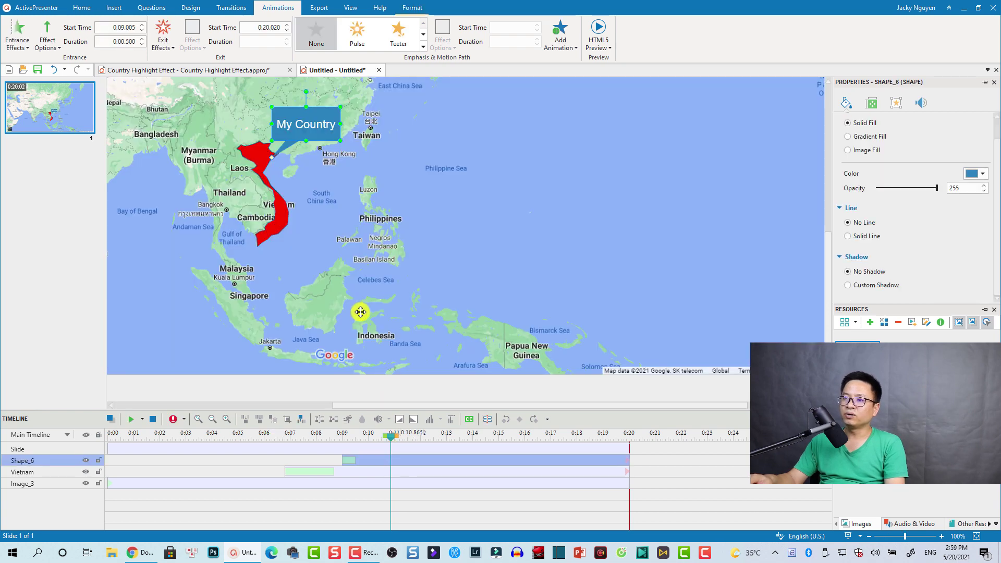
{"action": "key", "text": "ctrl+minus"}
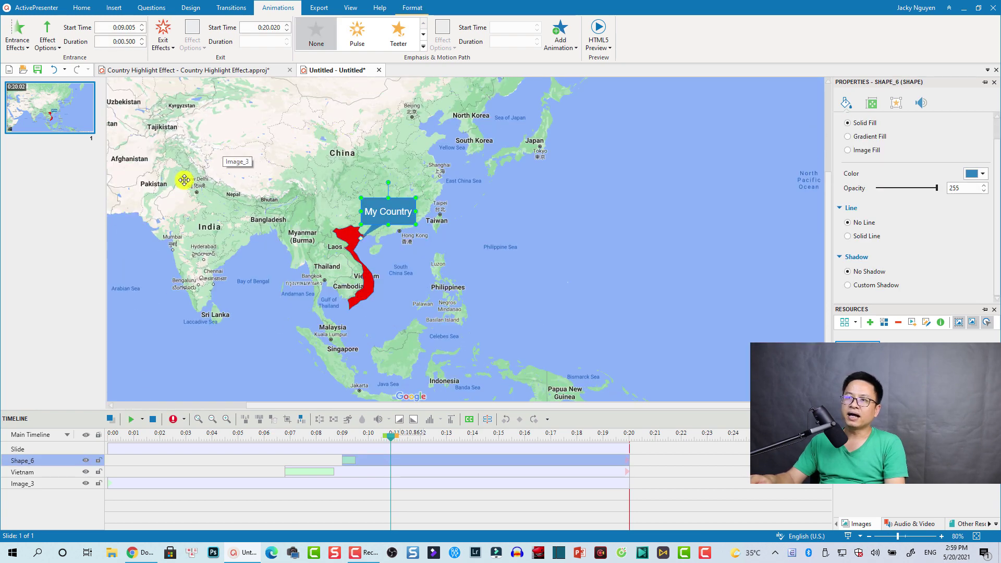
{"action": "key", "text": "ctrl+minus"}
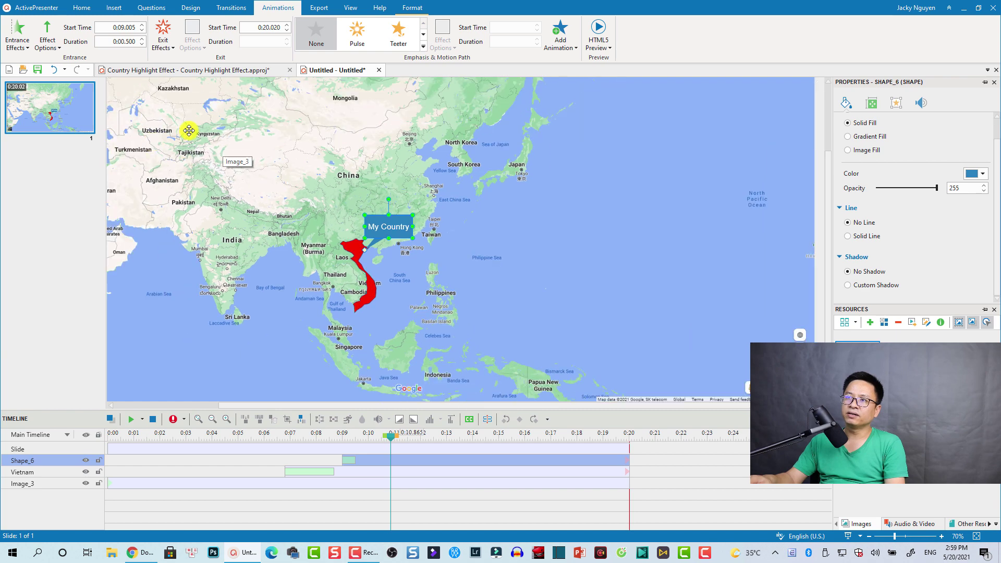
{"action": "key", "text": "ctrl+minus"}
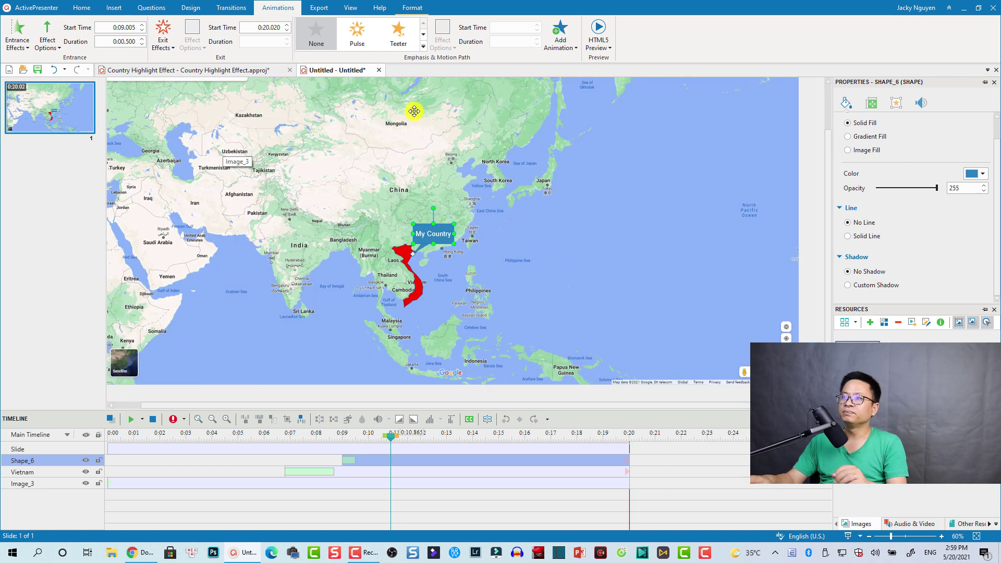
{"action": "left_click", "coordinate": [113, 7]}
{"action": "left_click", "coordinate": [76, 50]}
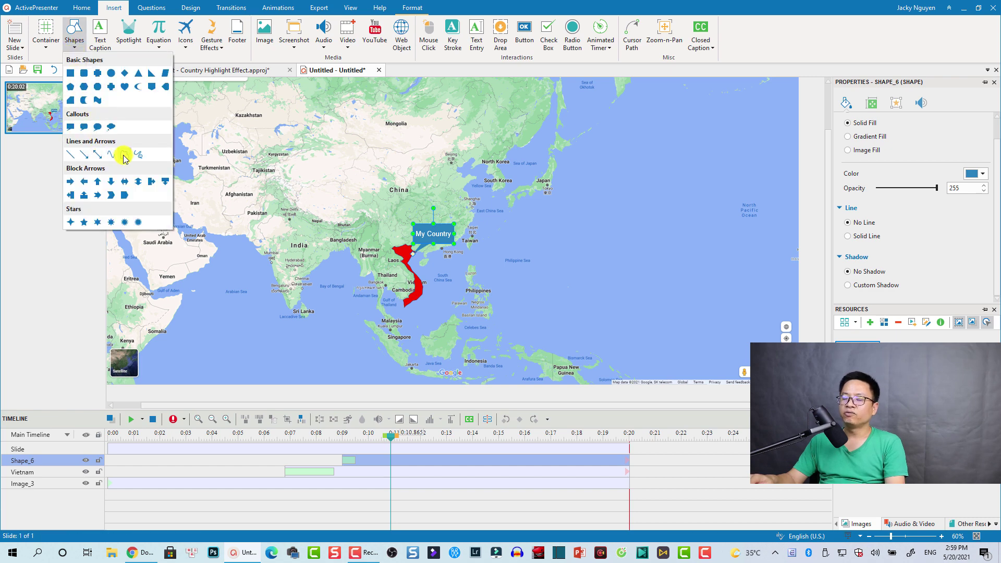
{"action": "left_click", "coordinate": [125, 155]}
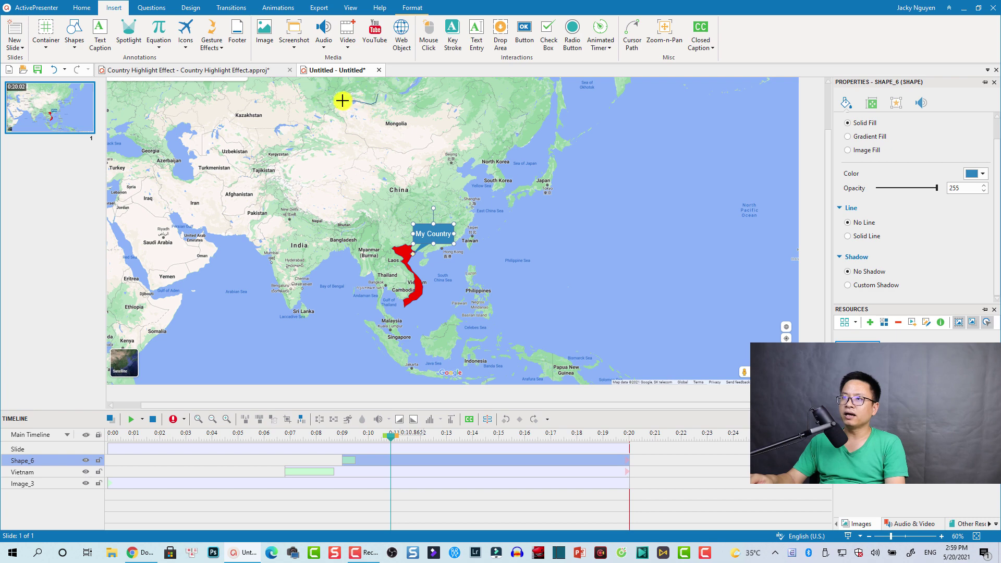
{"action": "mouse_move", "coordinate": [348, 98]}
{"action": "left_mouse_down"}
{"action": "mouse_move", "coordinate": [332, 106]}
{"action": "mouse_move", "coordinate": [367, 143]}
{"action": "left_mouse_up"}
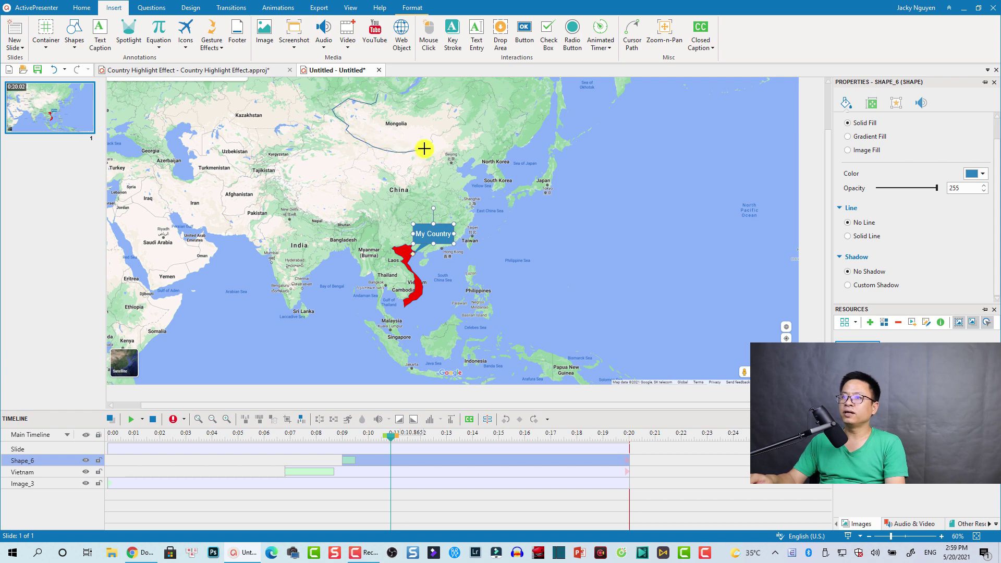
{"action": "mouse_move", "coordinate": [468, 123]}
{"action": "left_mouse_down"}
{"action": "mouse_move", "coordinate": [455, 102]}
{"action": "mouse_move", "coordinate": [379, 92]}
{"action": "left_mouse_up"}
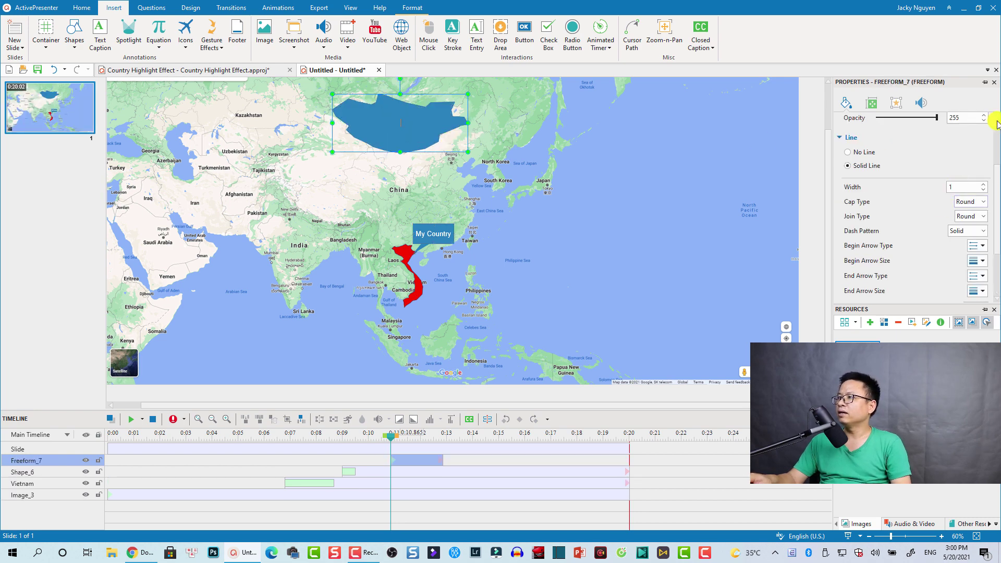
Step: Fill the Mongolia shape with yellow
{"action": "scroll", "coordinate": [924, 175], "scroll_direction": "up", "scroll_amount": 3}
{"action": "left_click", "coordinate": [973, 173]}
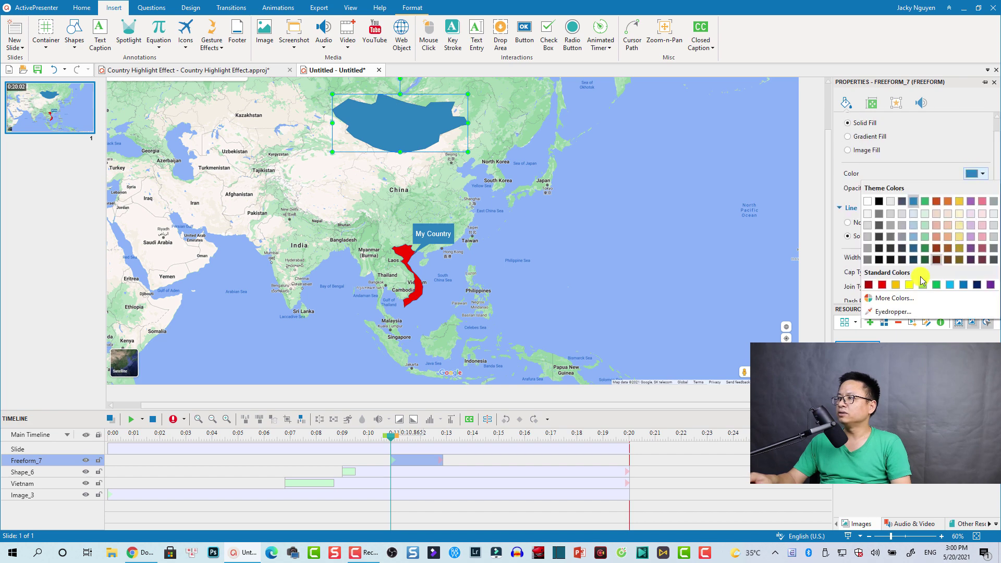
{"action": "left_click", "coordinate": [913, 287]}
{"action": "left_click", "coordinate": [599, 215]}
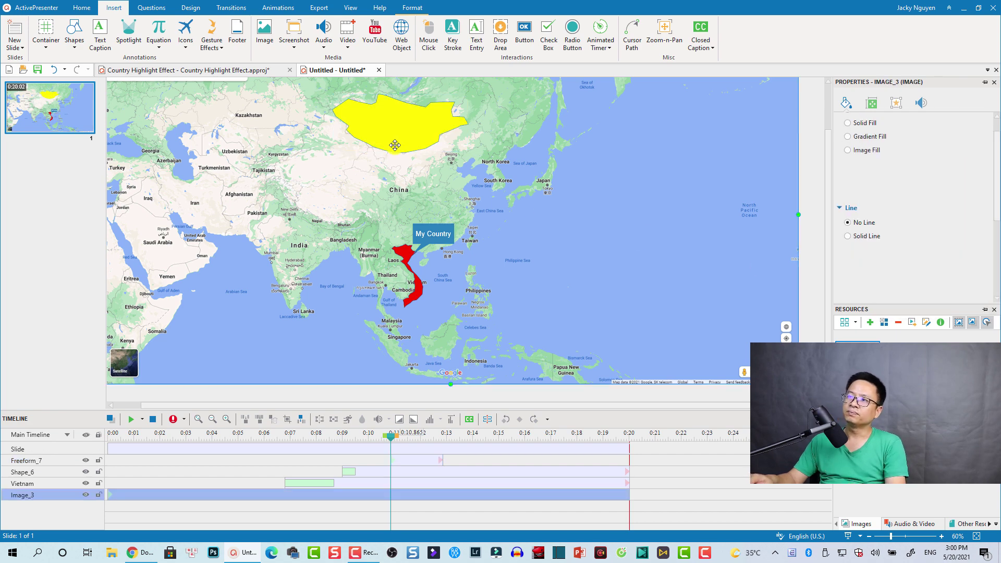
Step: Add a text caption reading "Mongolia" in the middle of the yellow shape
{"action": "left_click", "coordinate": [388, 134]}
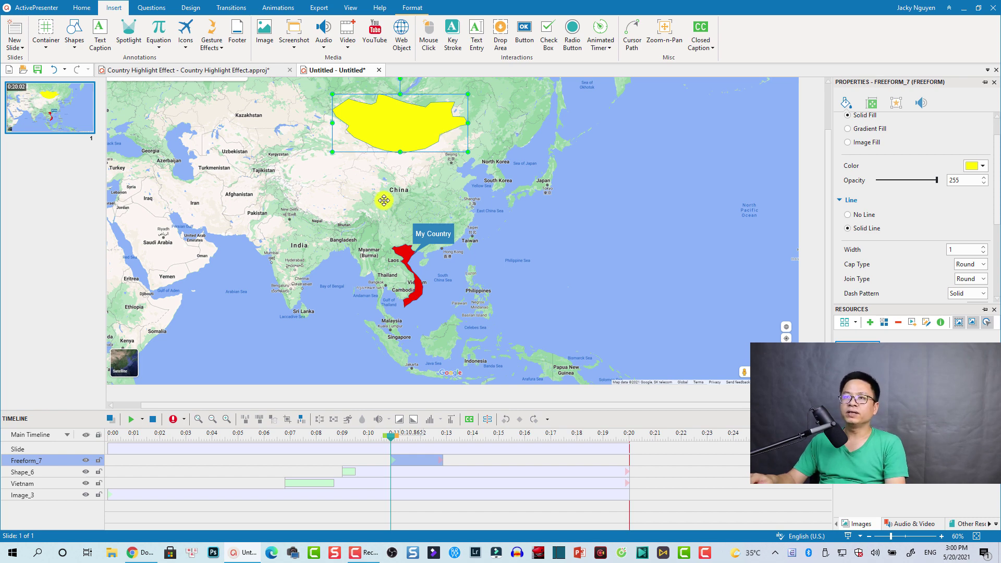
{"action": "left_click", "coordinate": [100, 42]}
{"action": "left_click_drag", "start_coordinate": [367, 116], "coordinate": [433, 135]}
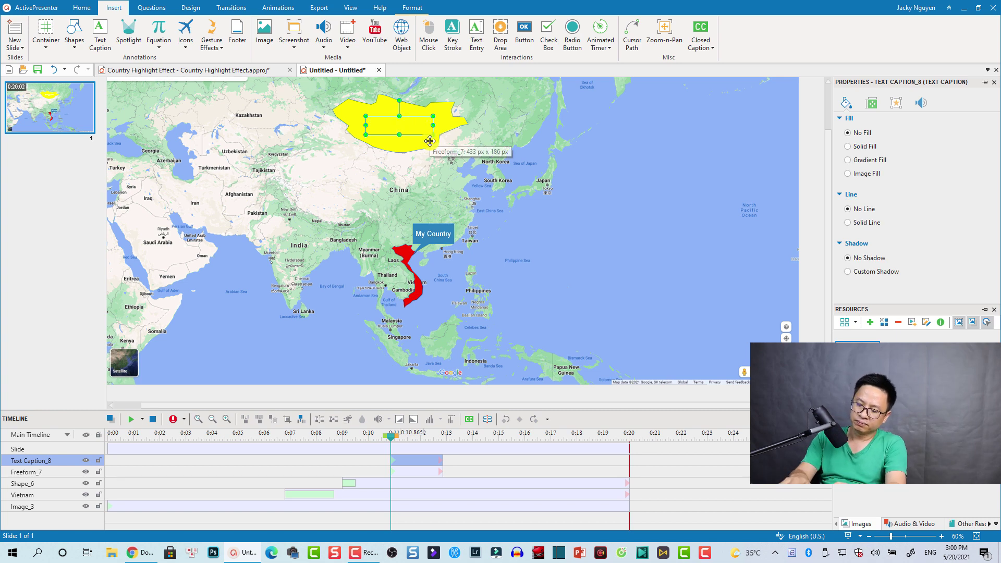
{"action": "type", "text": "Mongolia"}
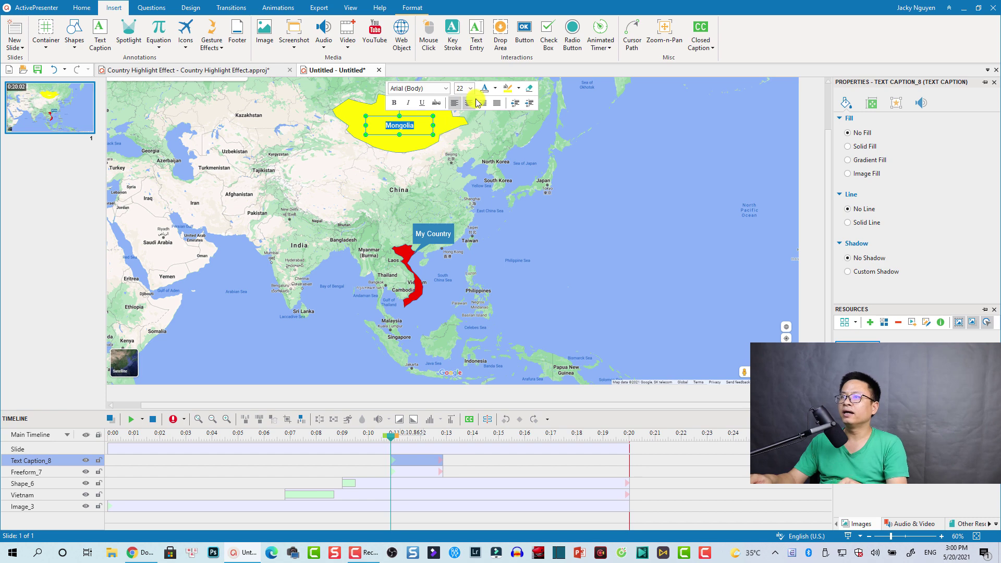
Step: Format the "Mongolia" caption text in red at font size 40
{"action": "left_click", "coordinate": [495, 88]}
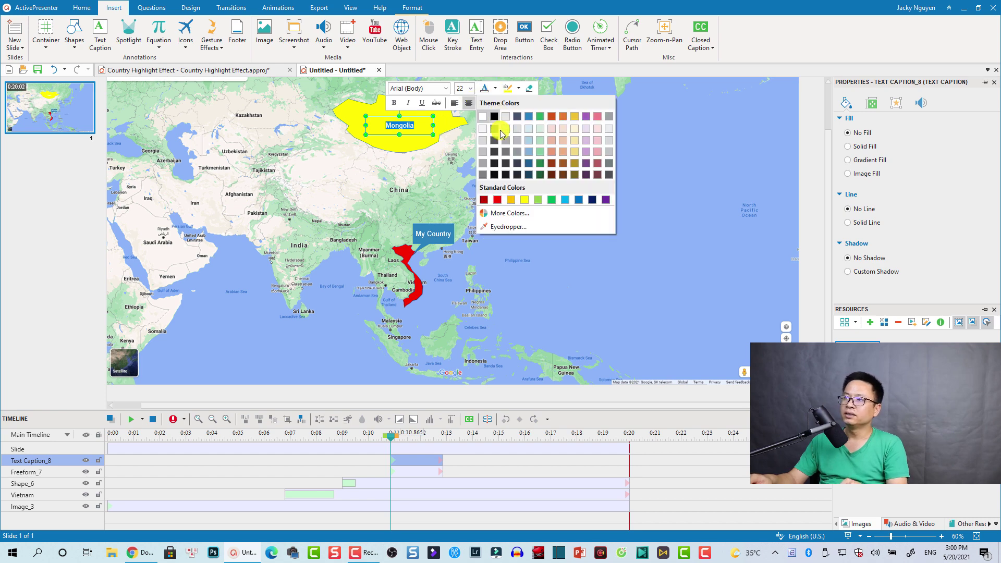
{"action": "left_click", "coordinate": [500, 202]}
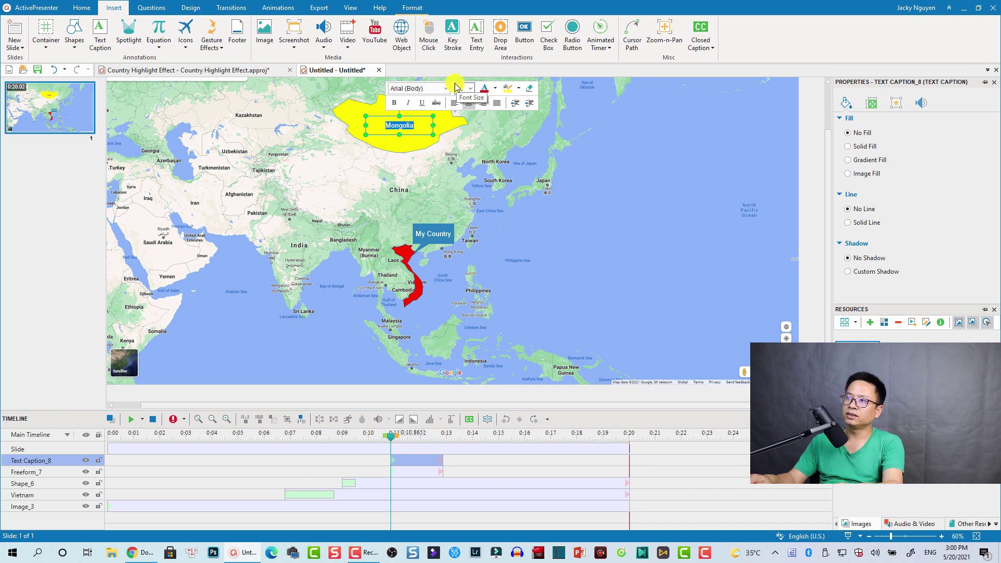
{"action": "left_click", "coordinate": [458, 88]}
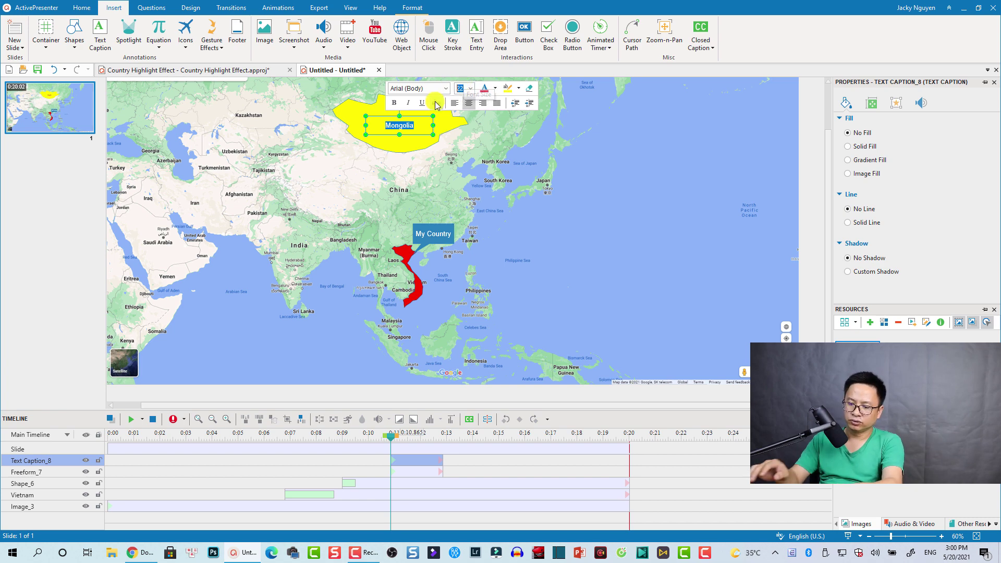
{"action": "type", "text": "60"}
{"action": "key", "text": "Return"}
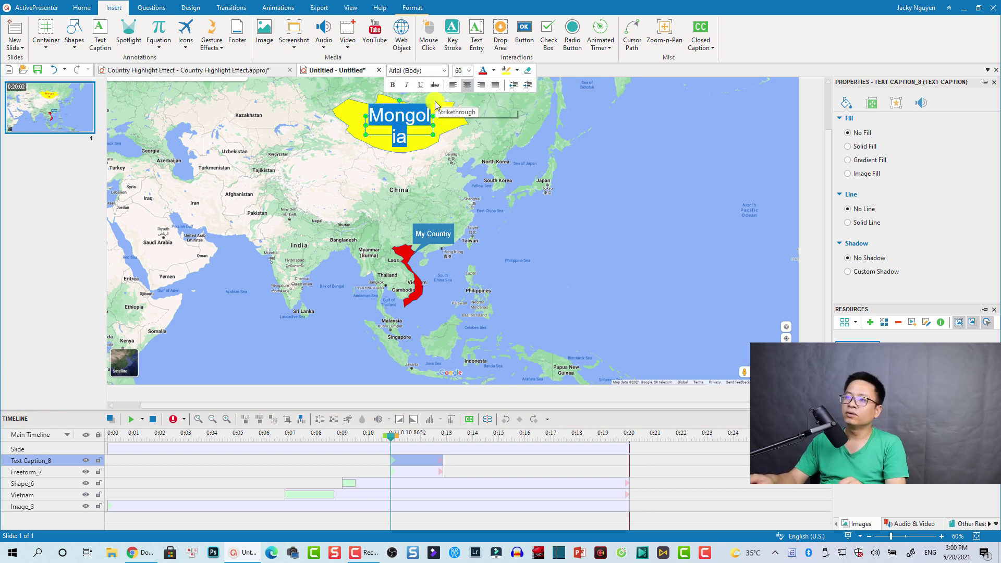
{"action": "left_click", "coordinate": [465, 72]}
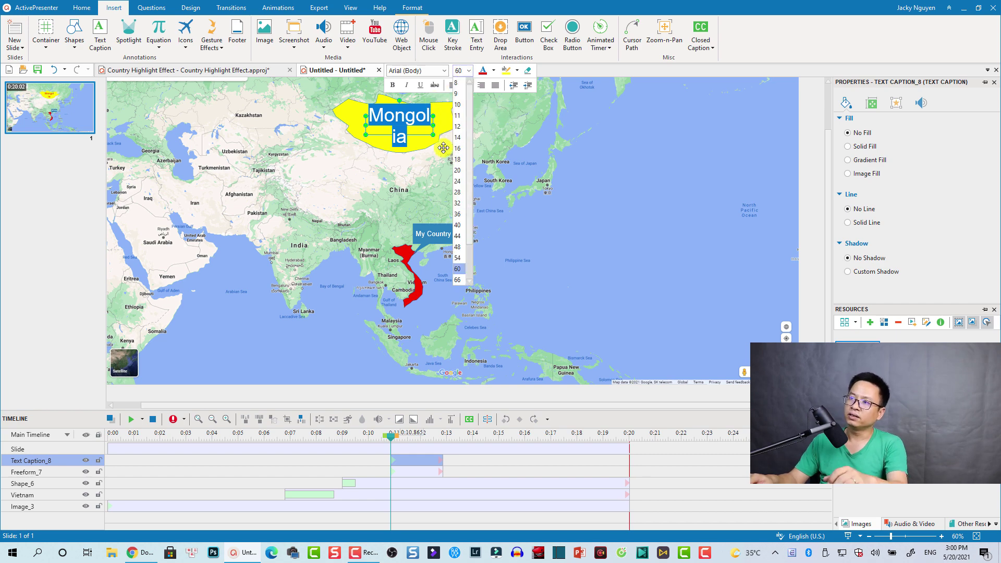
{"action": "left_click", "coordinate": [458, 225]}
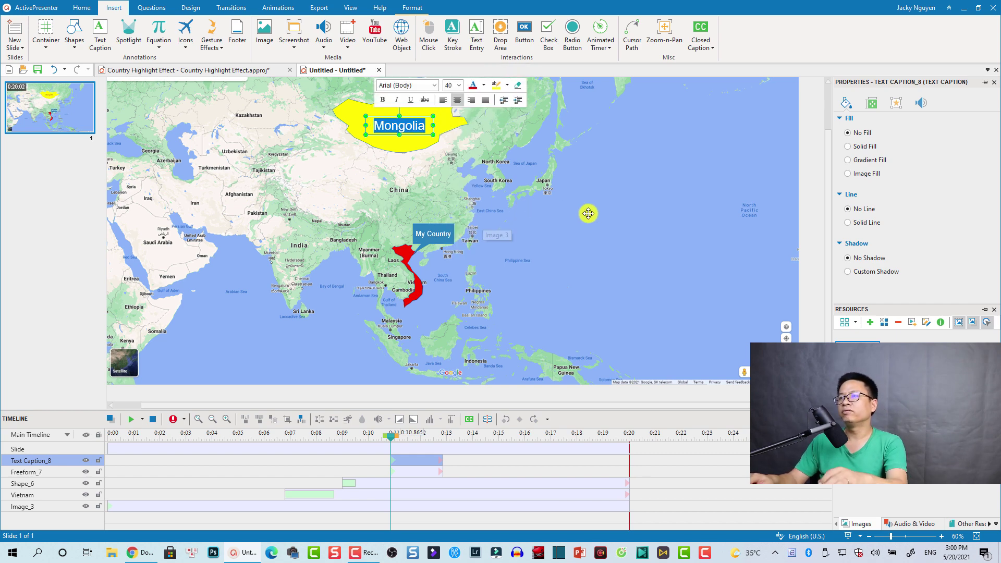
{"action": "left_click", "coordinate": [529, 219]}
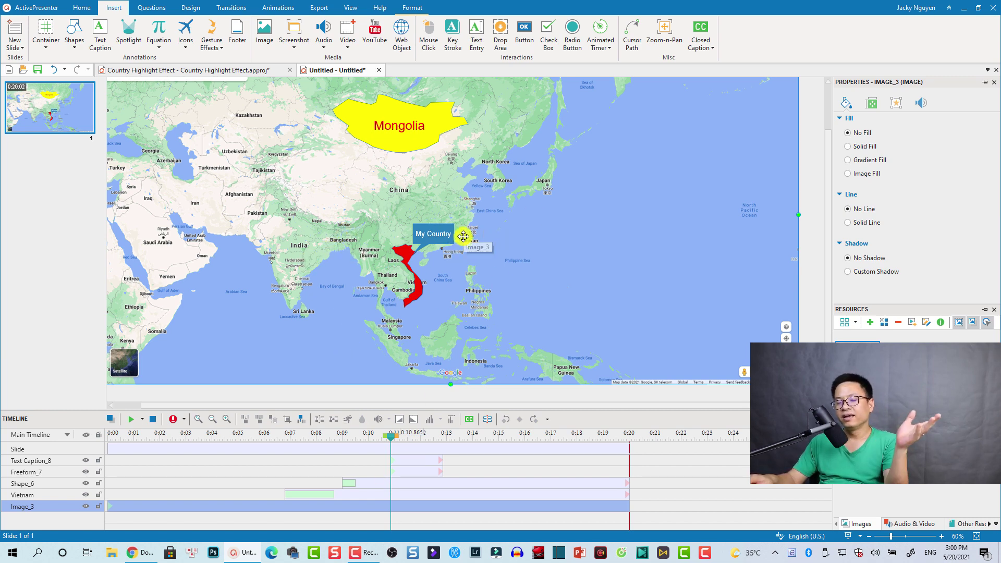
Step: Extend the Mongolia shape and caption together to the slide's end at 20.02 s and give both the Fade In entrance effect
{"action": "left_click", "coordinate": [418, 459]}
{"action": "left_click", "coordinate": [420, 471], "text": "ctrl"}
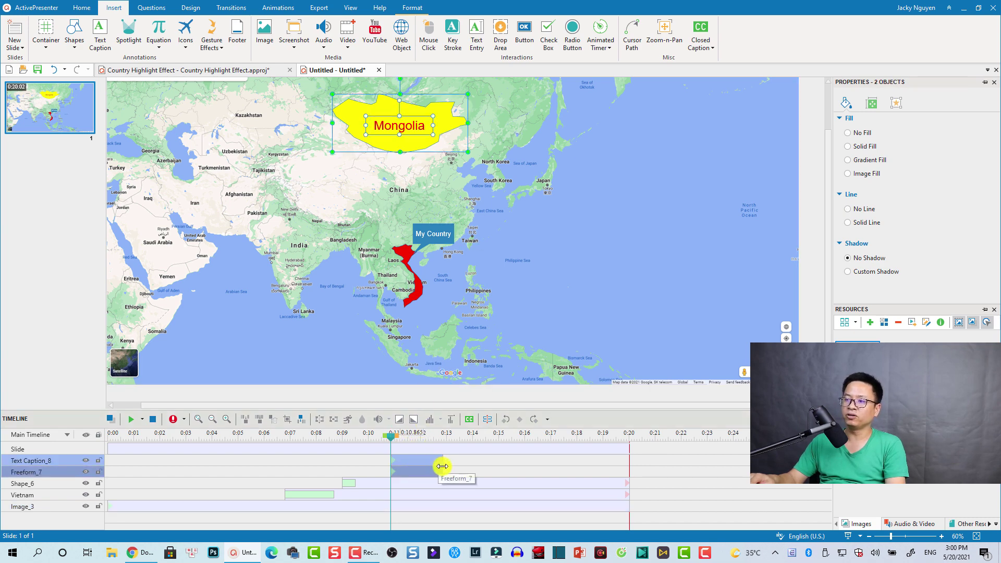
{"action": "left_click_drag", "start_coordinate": [443, 465], "coordinate": [626, 468]}
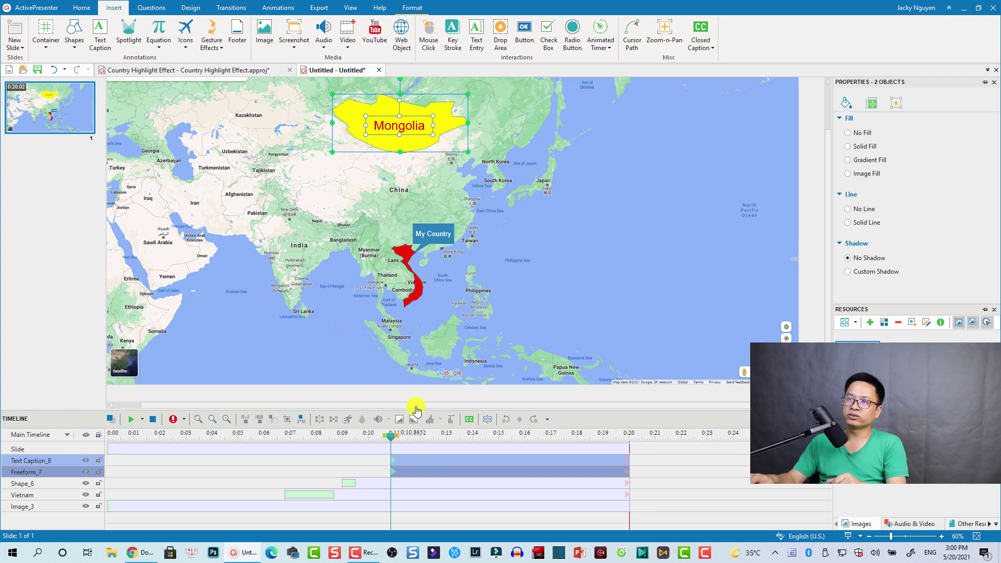
{"action": "left_click", "coordinate": [275, 8]}
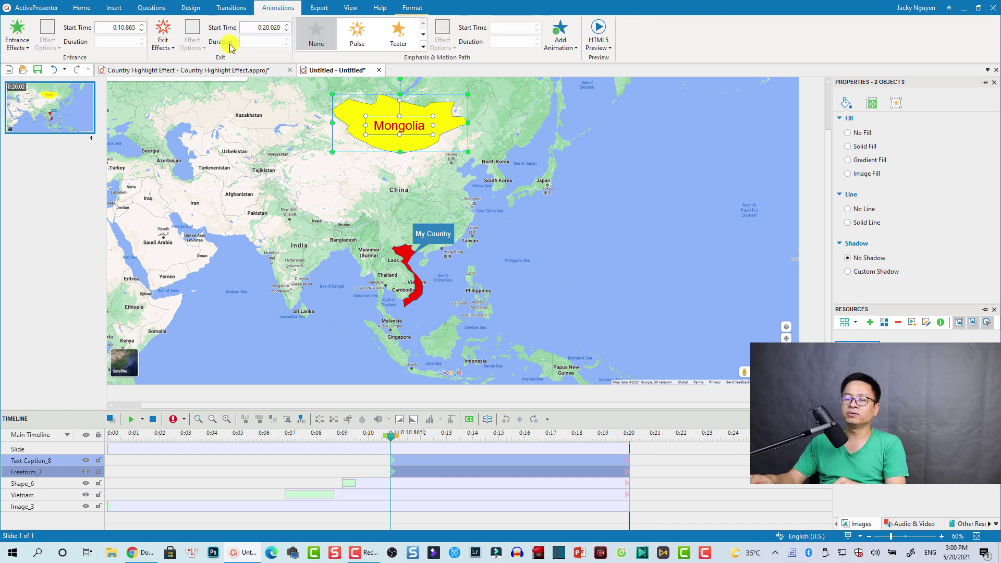
{"action": "left_click", "coordinate": [18, 36]}
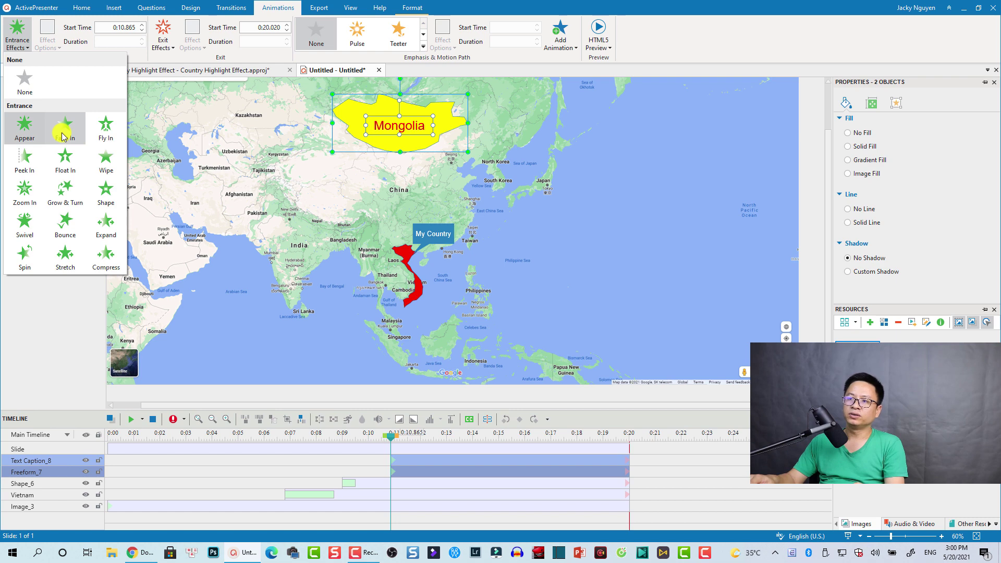
{"action": "left_click", "coordinate": [62, 133]}
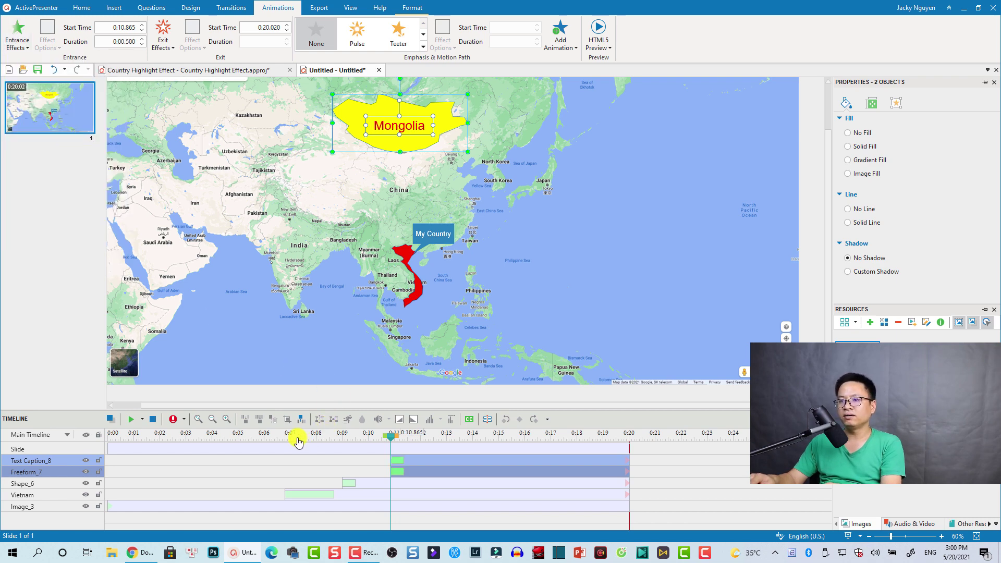
Step: Preview the slide from about 6.5 s to check the Vietnam, callout and Mongolia animations
{"action": "left_click", "coordinate": [277, 441]}
{"action": "left_click", "coordinate": [240, 484]}
{"action": "key", "text": "space"}
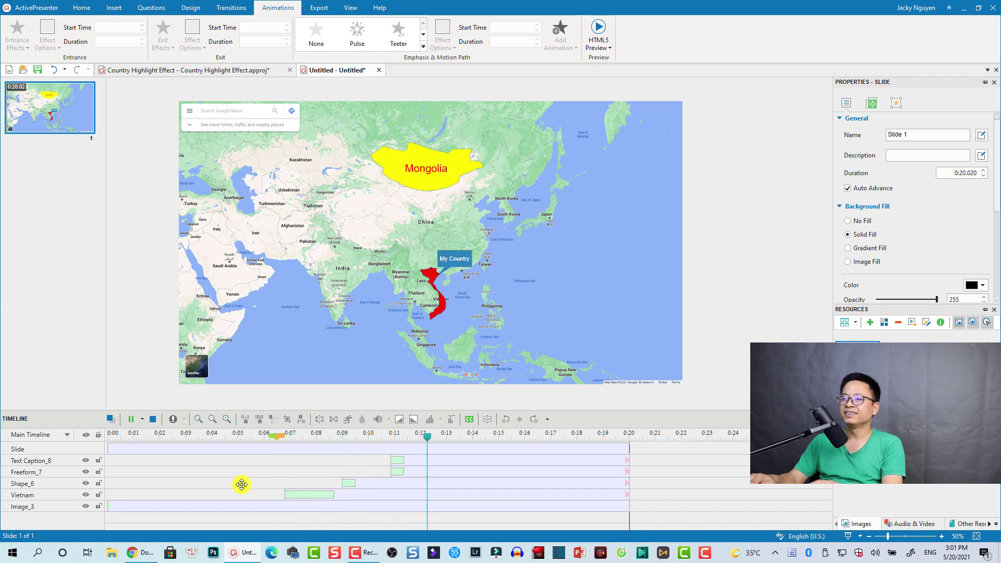
{"action": "key", "text": "space"}
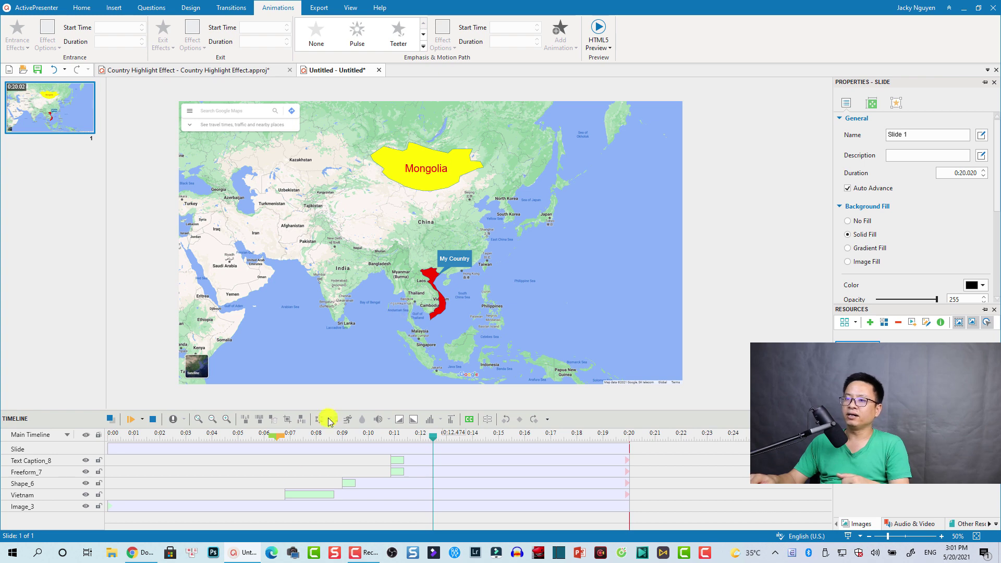
Step: Insert a Zoom-n-Pan at 5.7 s and frame it around the Asian mainland, enclosing both Mongolia and Vietnam
{"action": "left_click", "coordinate": [257, 443]}
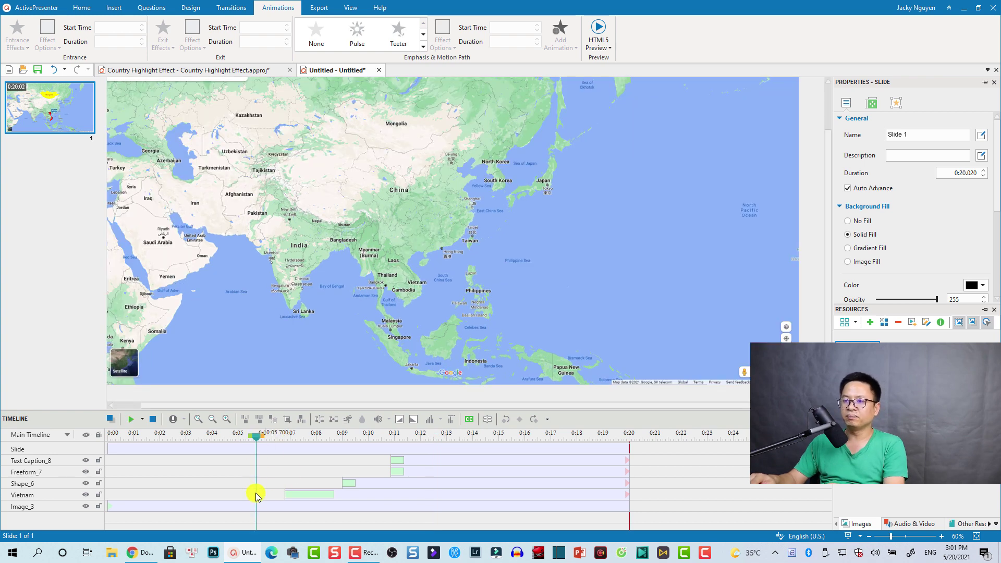
{"action": "left_click", "coordinate": [253, 505]}
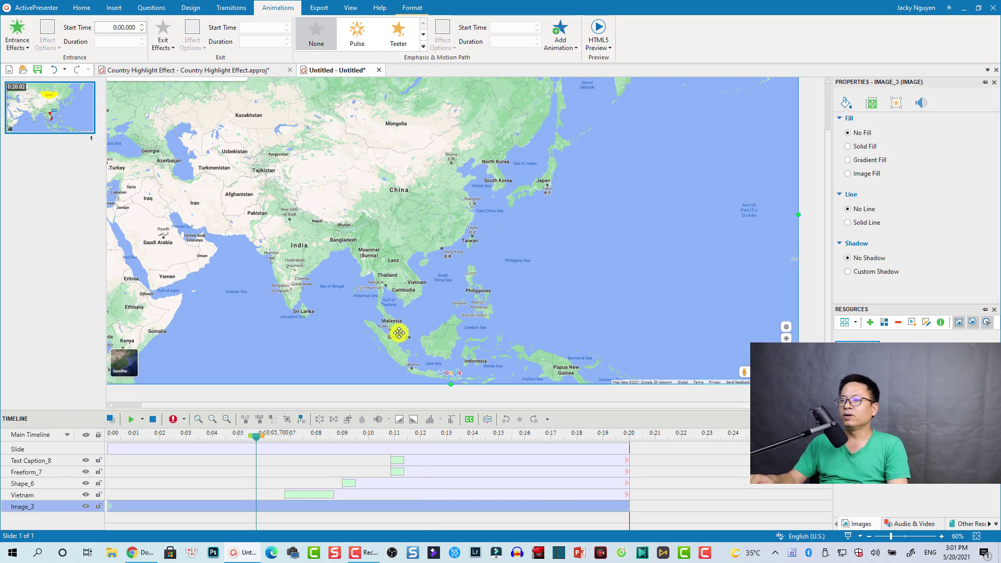
{"action": "scroll", "coordinate": [391, 313], "scroll_direction": "down", "scroll_amount": 2}
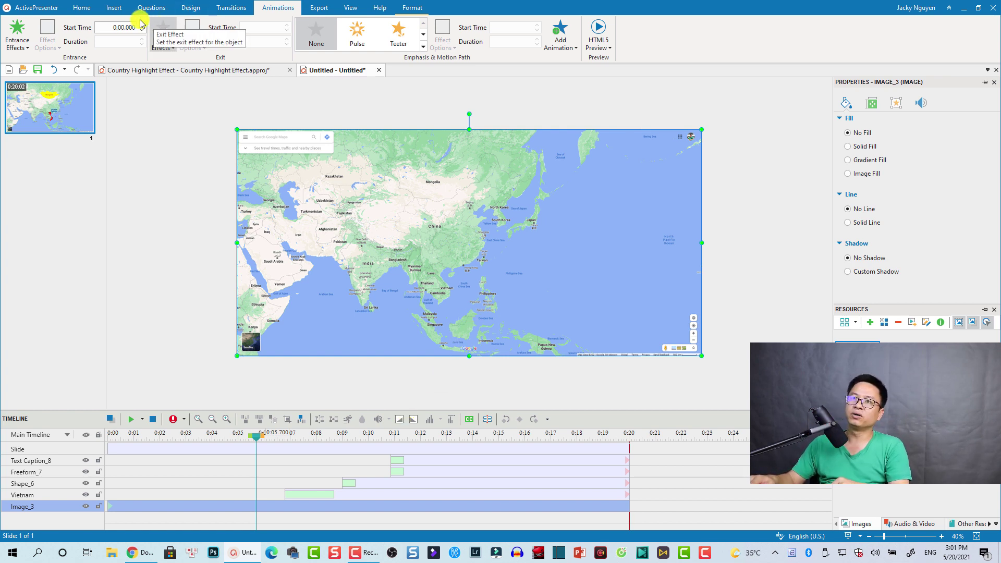
{"action": "left_click", "coordinate": [114, 7]}
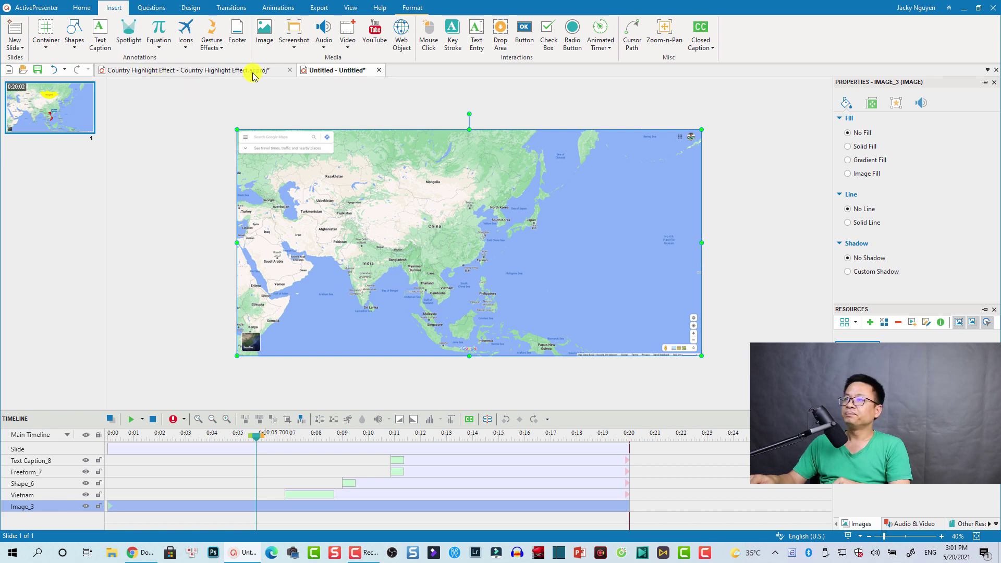
{"action": "left_click", "coordinate": [663, 36]}
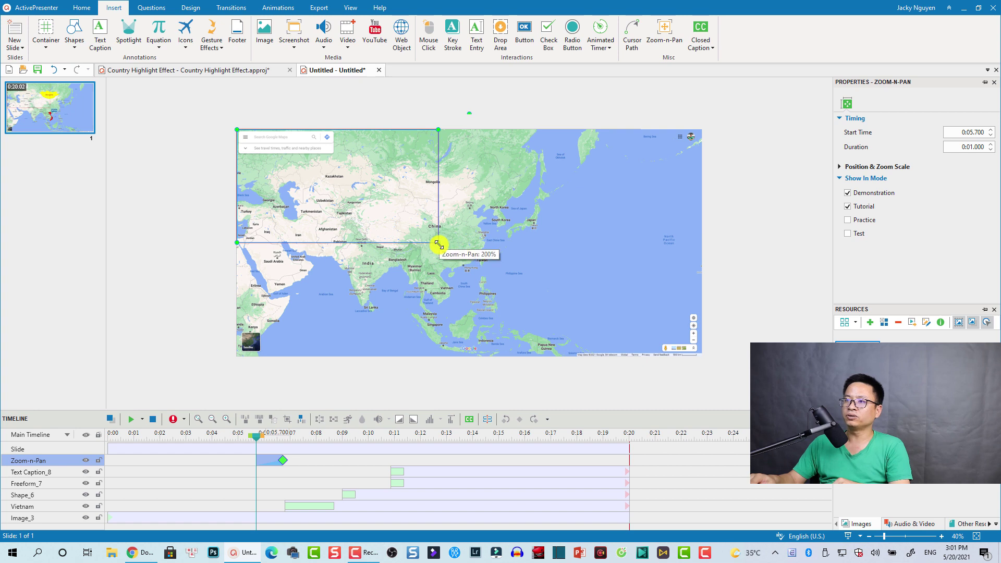
{"action": "left_click_drag", "start_coordinate": [438, 243], "coordinate": [529, 312]}
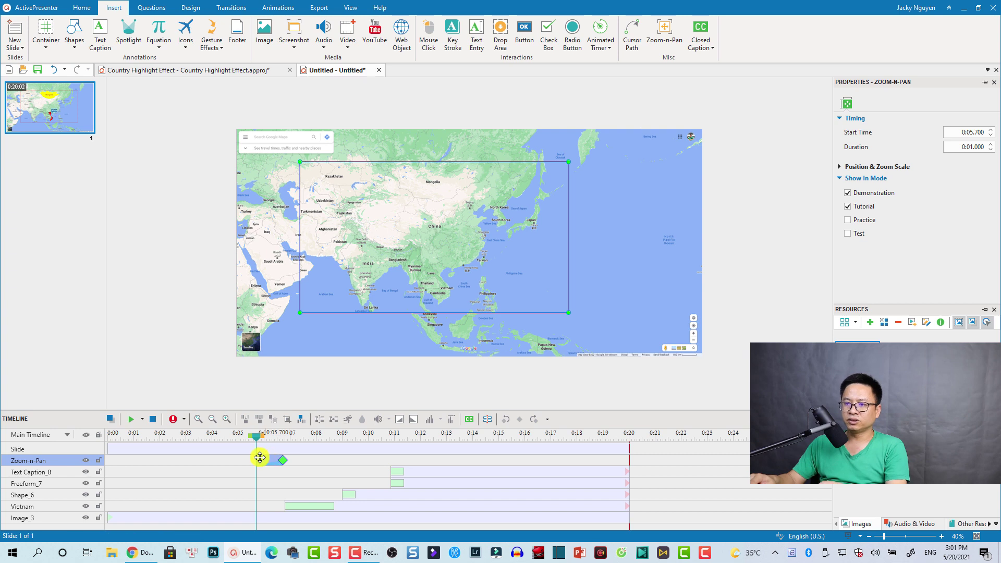
Step: Stretch the Zoom-n-Pan back to start at 2.86 s with a 3.84 s duration, and return the playhead to 0 s
{"action": "left_click_drag", "start_coordinate": [257, 463], "coordinate": [182, 461]}
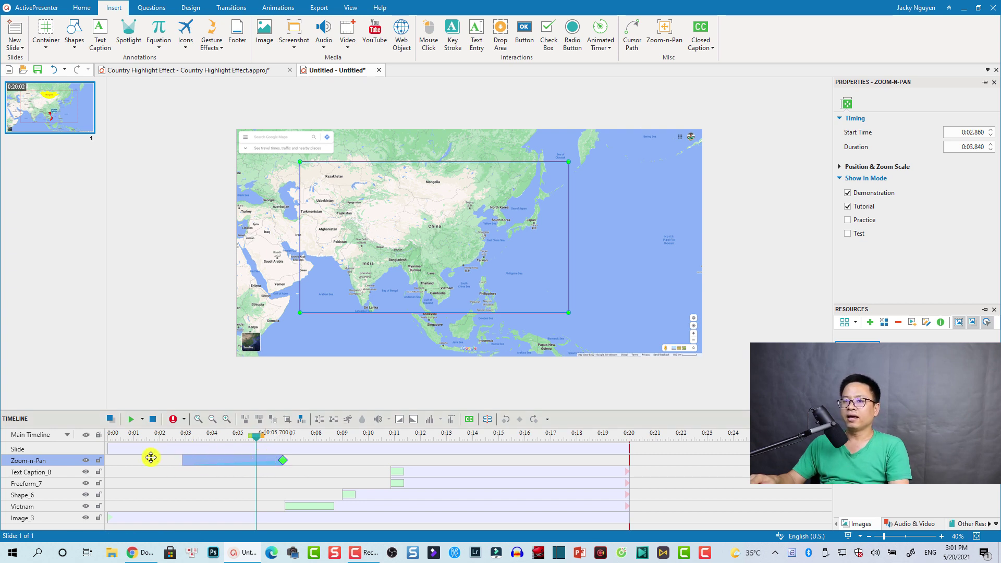
{"action": "left_click", "coordinate": [110, 437]}
{"action": "left_click", "coordinate": [178, 524]}
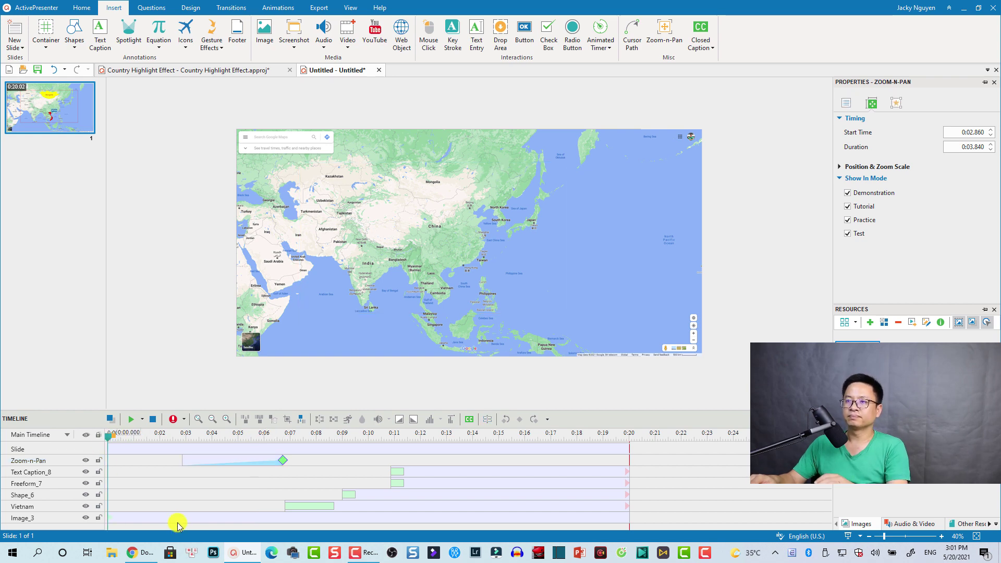
Step: Preview the whole slide from the start to check the zoom, Vietnam, callout and Mongolia animations
{"action": "key", "text": "space"}
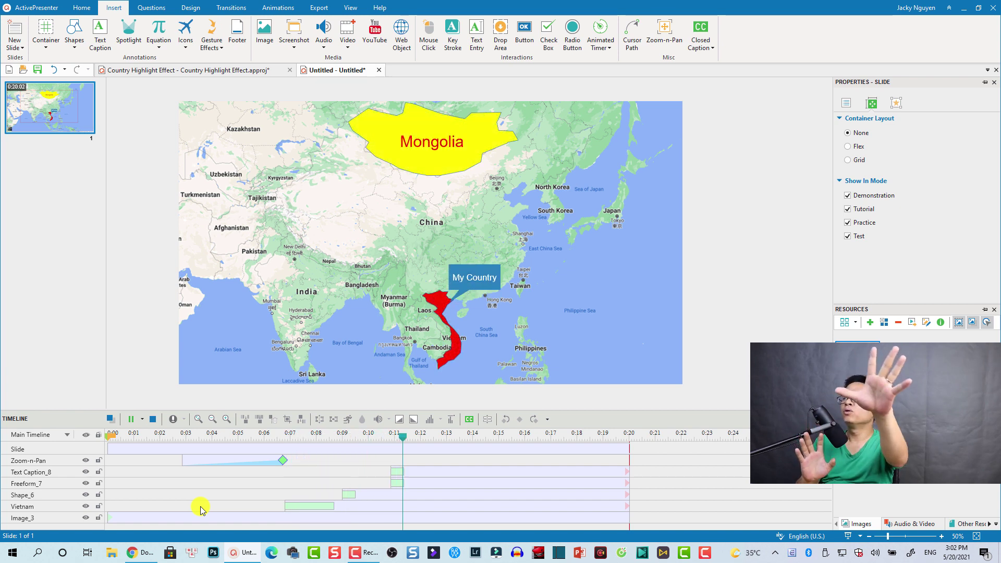
{"action": "key", "text": "space"}
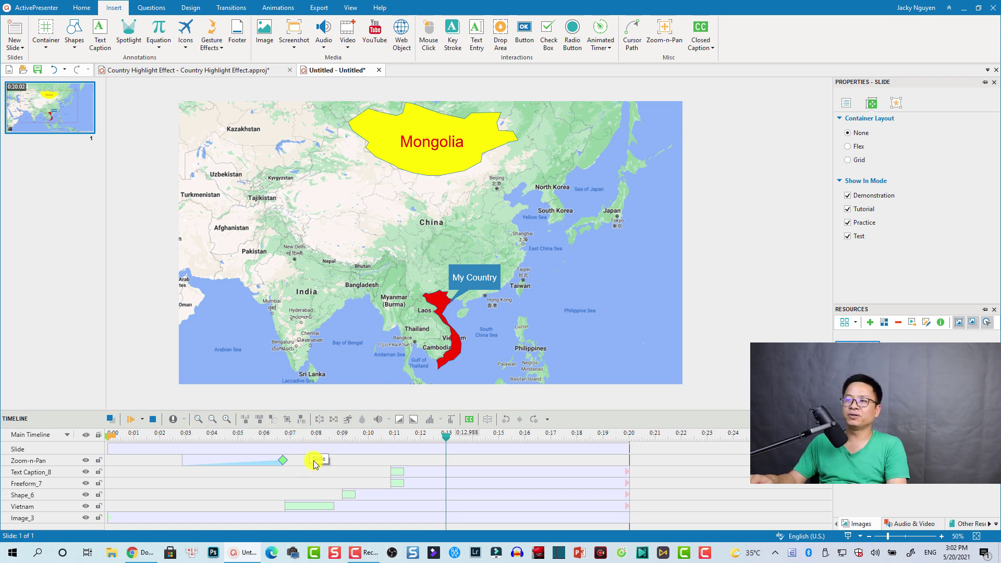
{"action": "scroll", "coordinate": [308, 471], "scroll_direction": "down", "scroll_amount": 3, "text": "ctrl"}
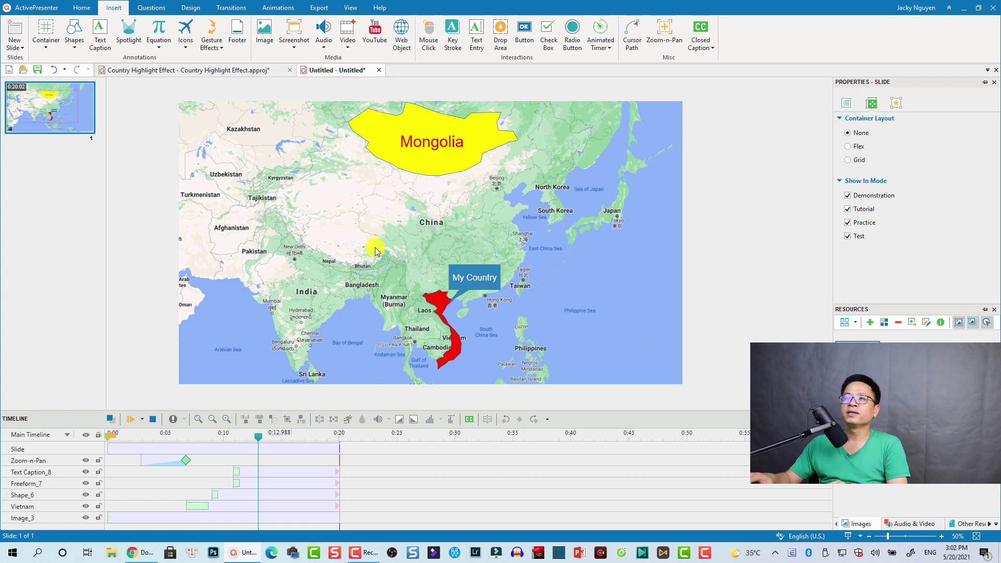
Step: Start exporting the project to video and set the video quality to 70
{"action": "left_click", "coordinate": [316, 9]}
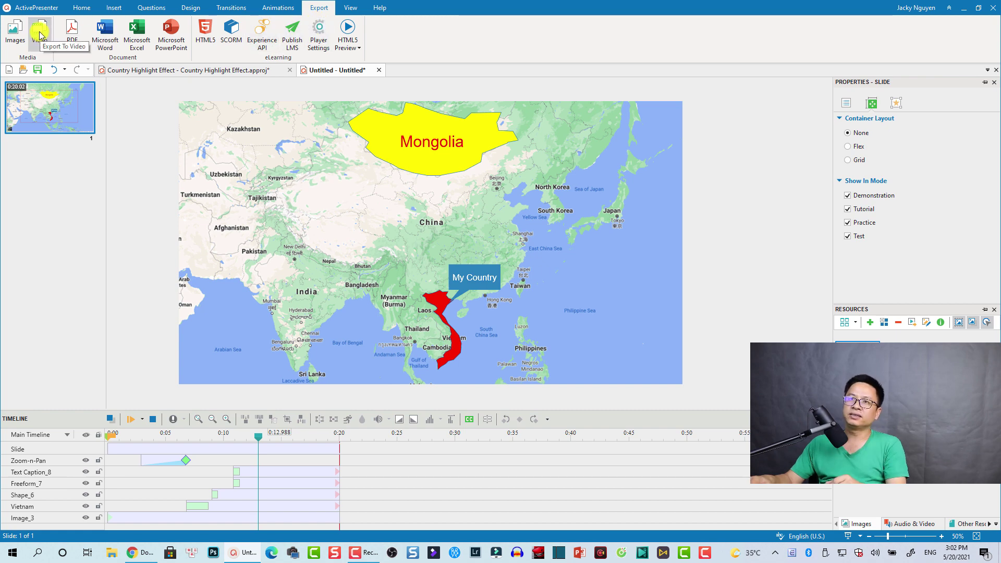
{"action": "left_click", "coordinate": [39, 36]}
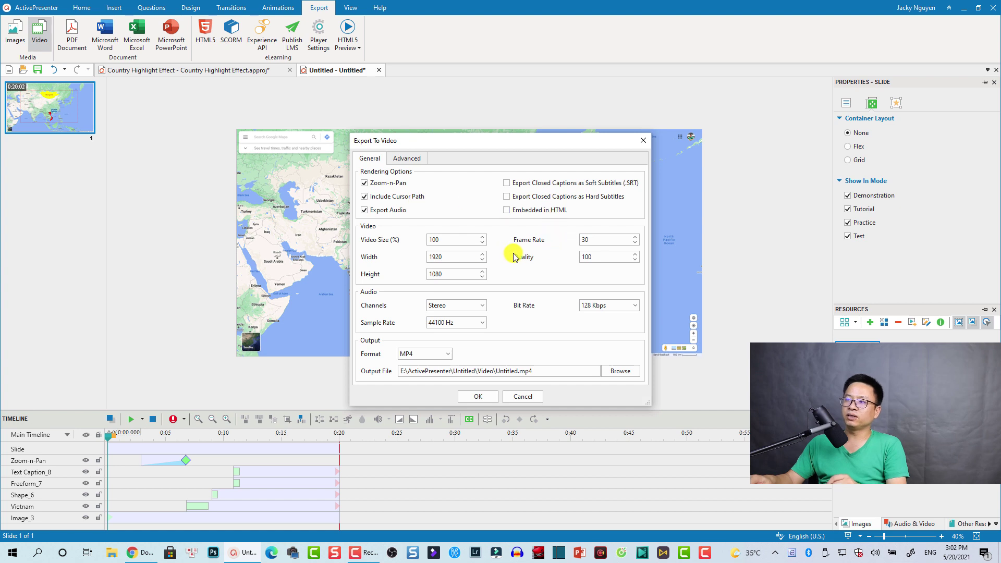
{"action": "double_click", "coordinate": [629, 256]}
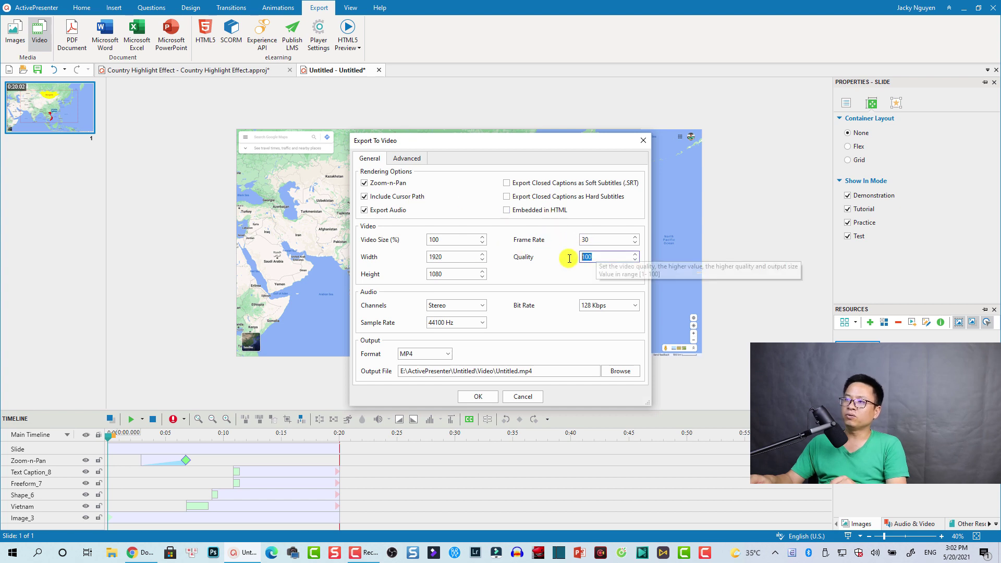
{"action": "type", "text": "70"}
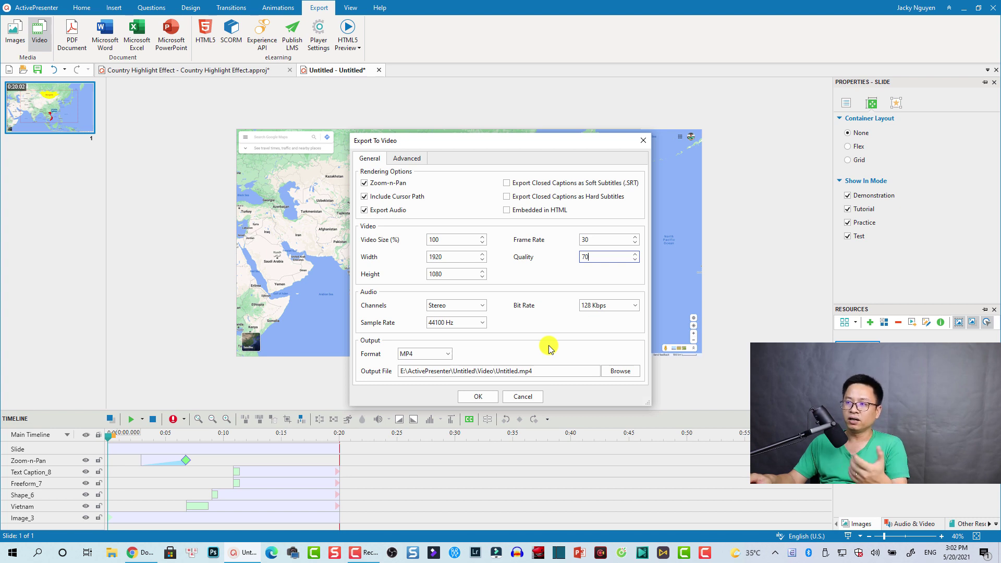
Step: Rename the output file as sample 1.mp4 in the project's Video folder and run the export
{"action": "left_click", "coordinate": [516, 372]}
{"action": "left_click_drag", "start_coordinate": [519, 372], "coordinate": [496, 372]}
{"action": "type", "text": "sample 1"}
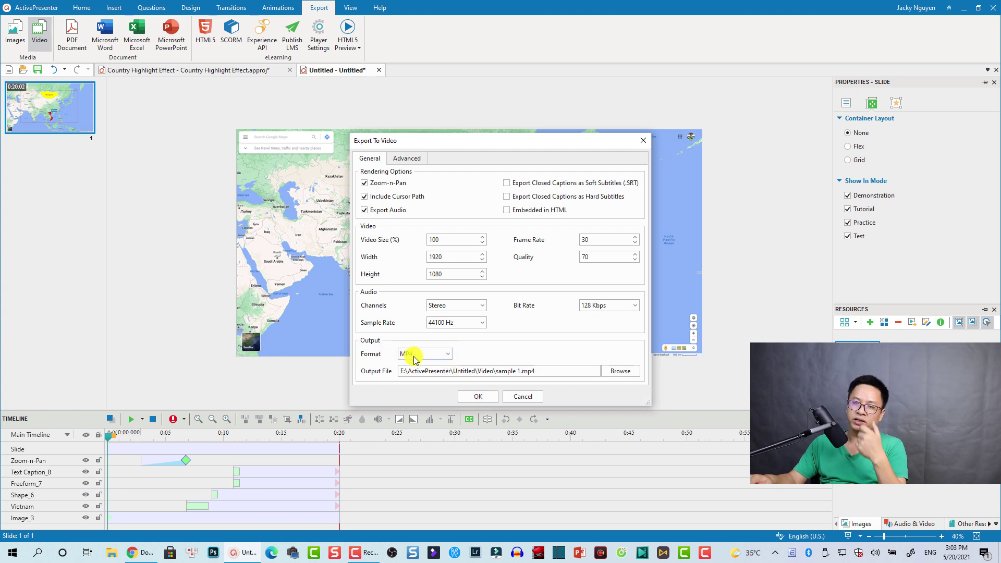
{"action": "left_click", "coordinate": [471, 398]}
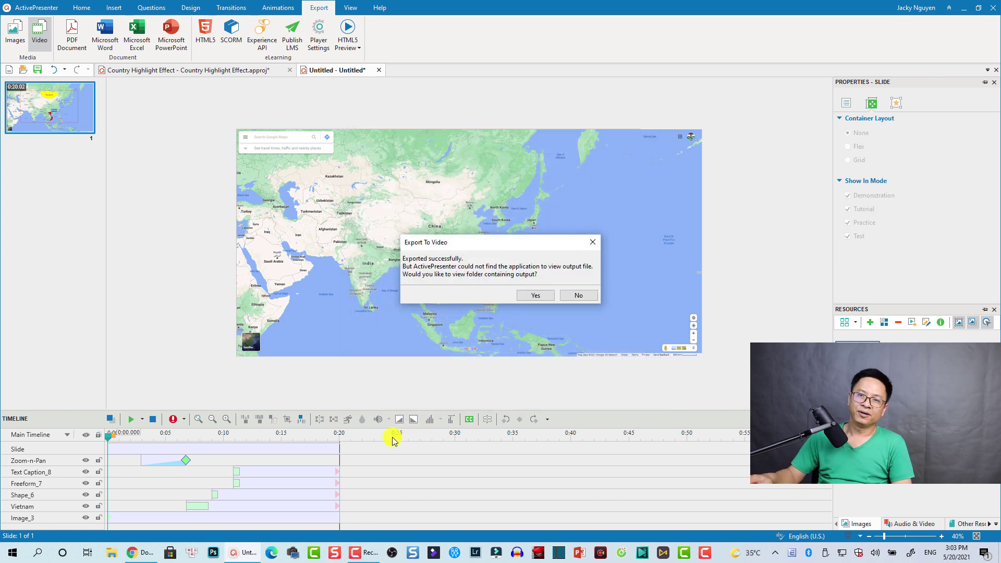
Step: Open the output folder and play sample 1.mp4 to check the animation, pausing at about 14 s and leaving full screen
{"action": "left_click", "coordinate": [537, 299]}
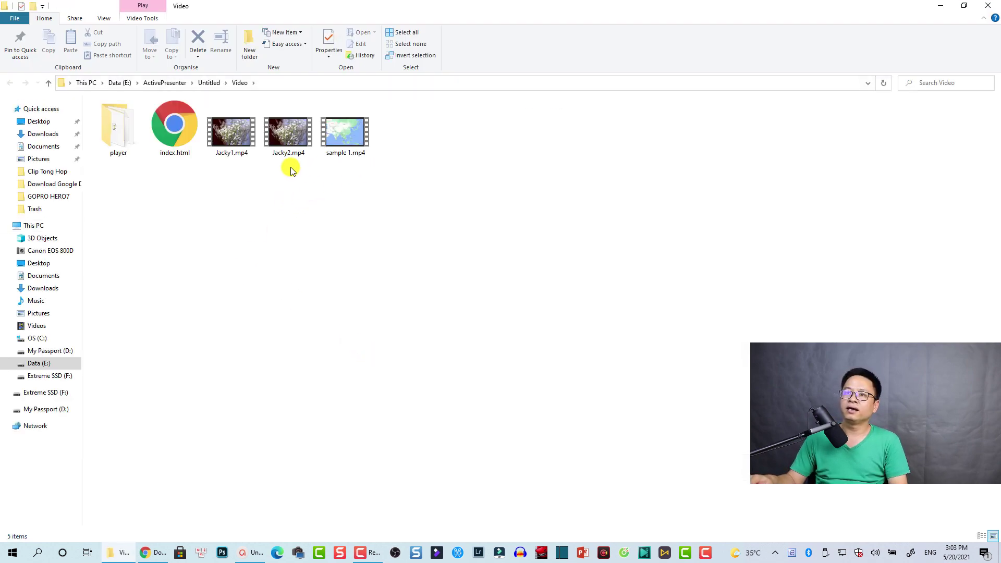
{"action": "left_click", "coordinate": [348, 139]}
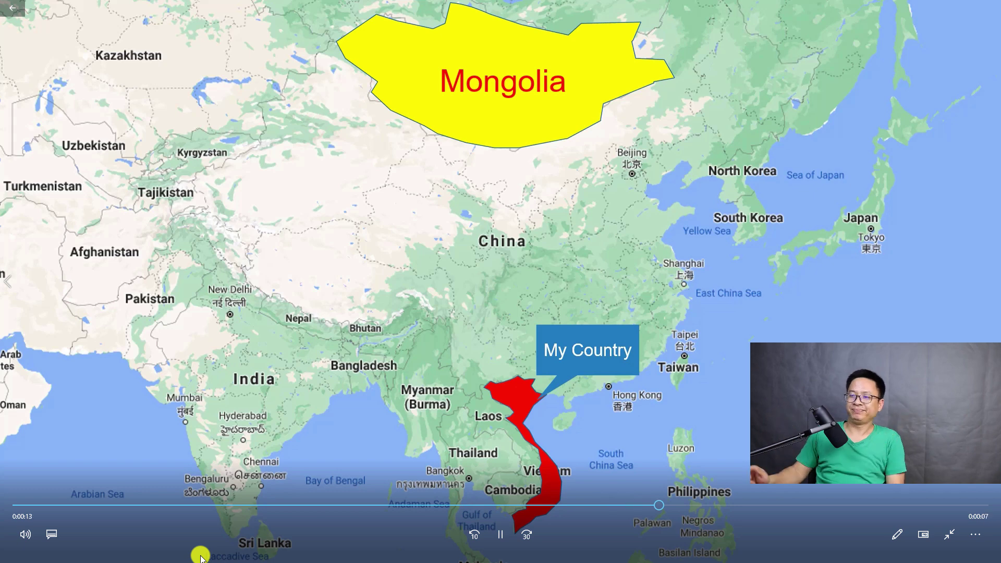
{"action": "key", "text": "space"}
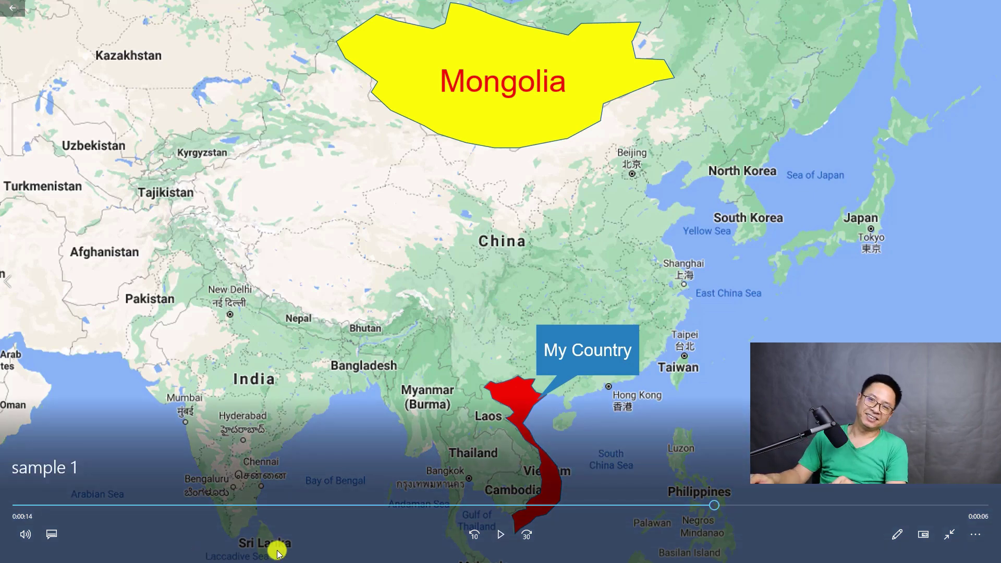
{"action": "left_click", "coordinate": [950, 542]}
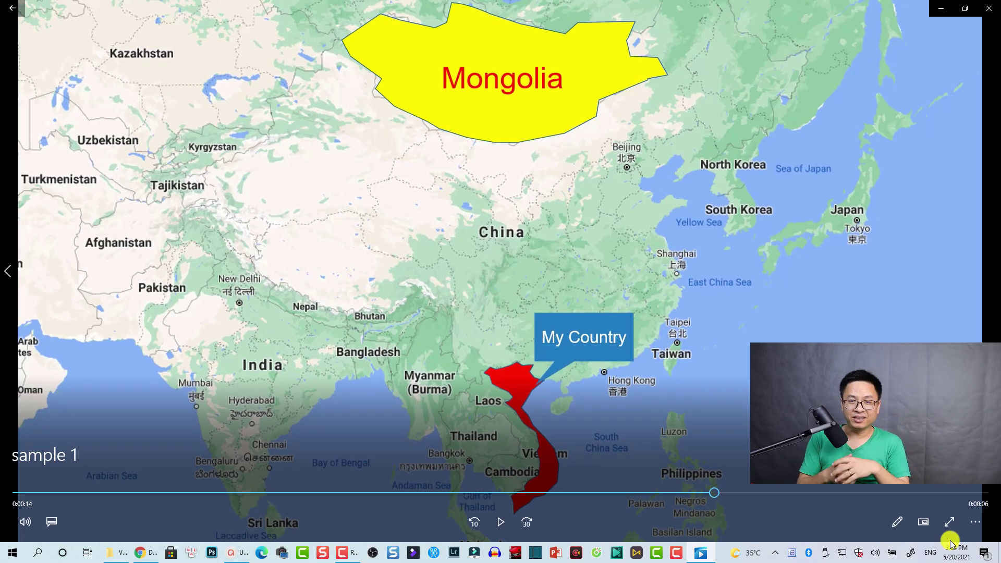